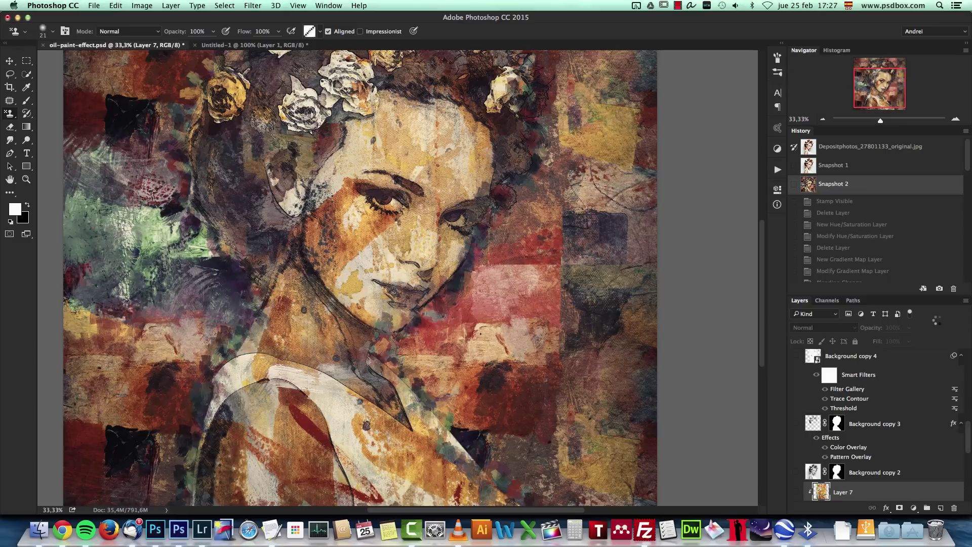
- Switch between the original photo and the painted artwork twice to compare them
left_click(833, 166)
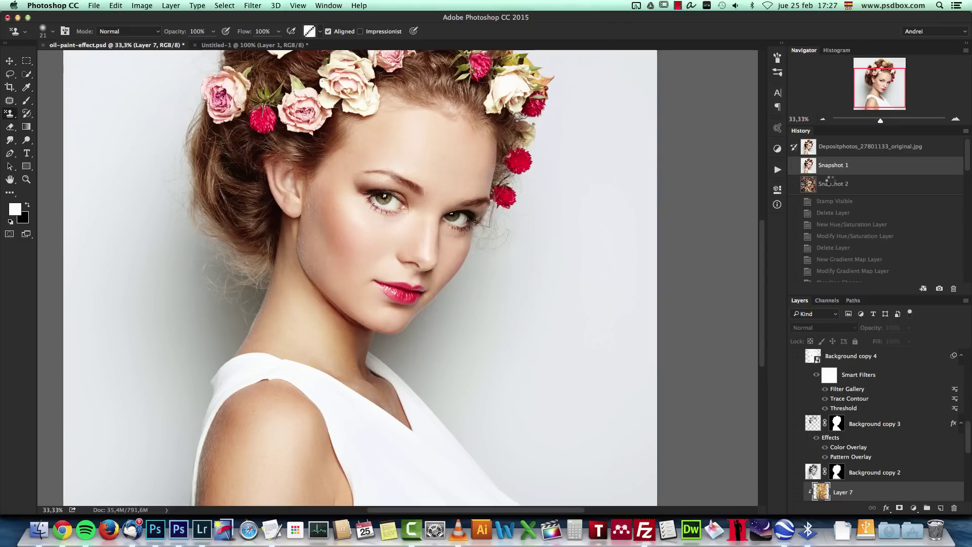
left_click(832, 181)
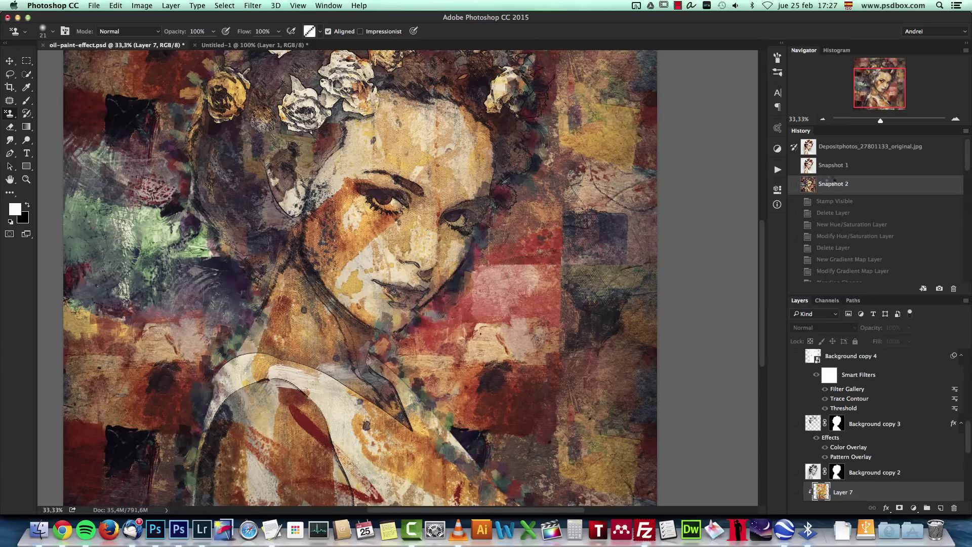
left_click(832, 165)
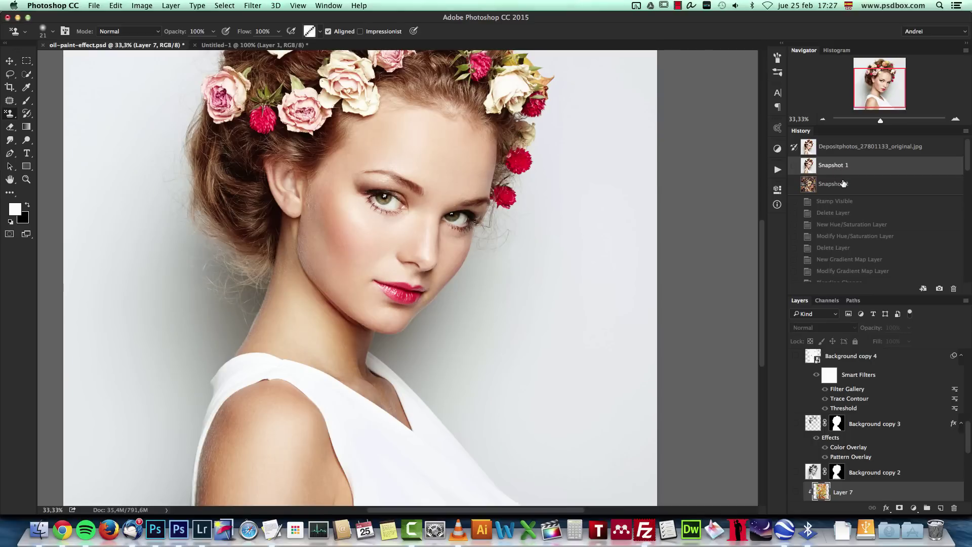
left_click(844, 187)
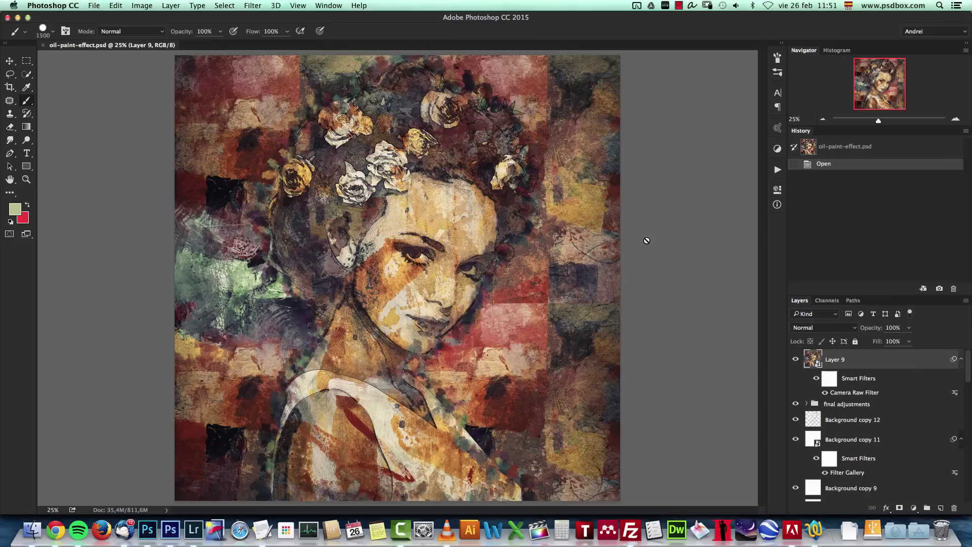
- Open Depositphotos_15858229_original.jpg, the orange paint-stroke image, from the Acrylics folder
key("super+o")
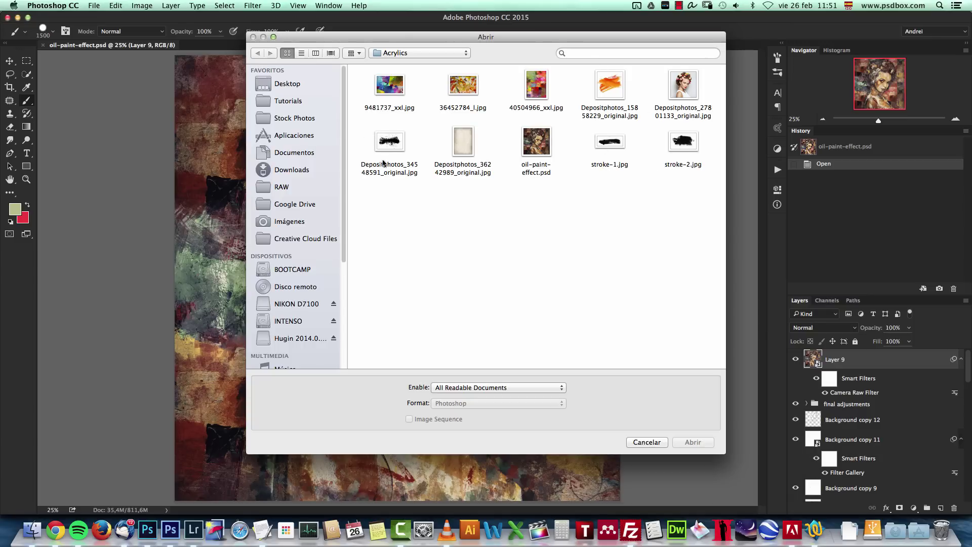
left_click(602, 84)
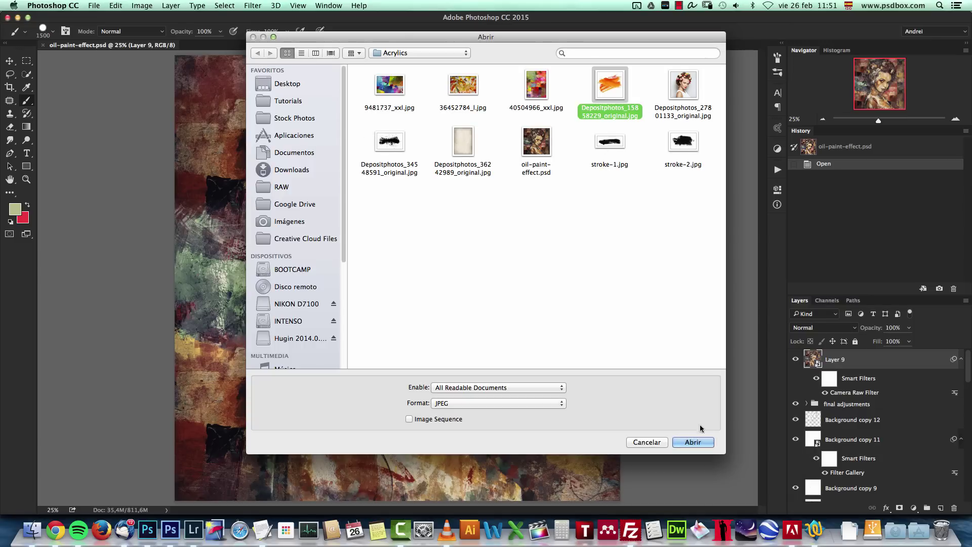
left_click(697, 442)
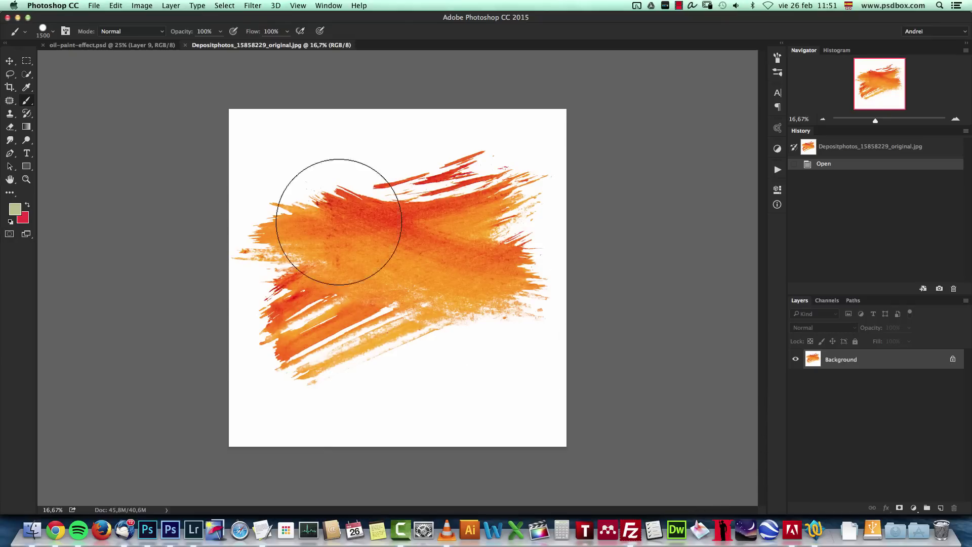
left_click(27, 64)
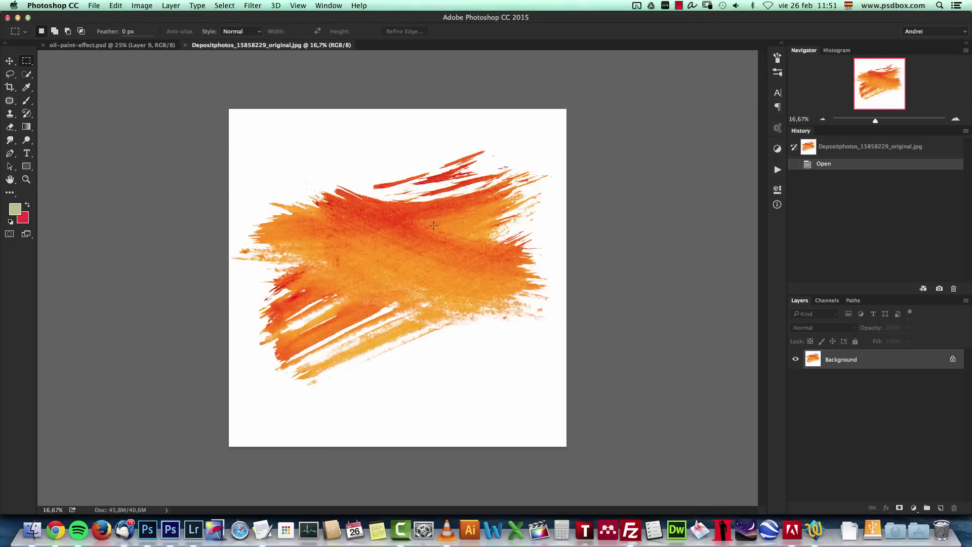
key("alt+super+i")
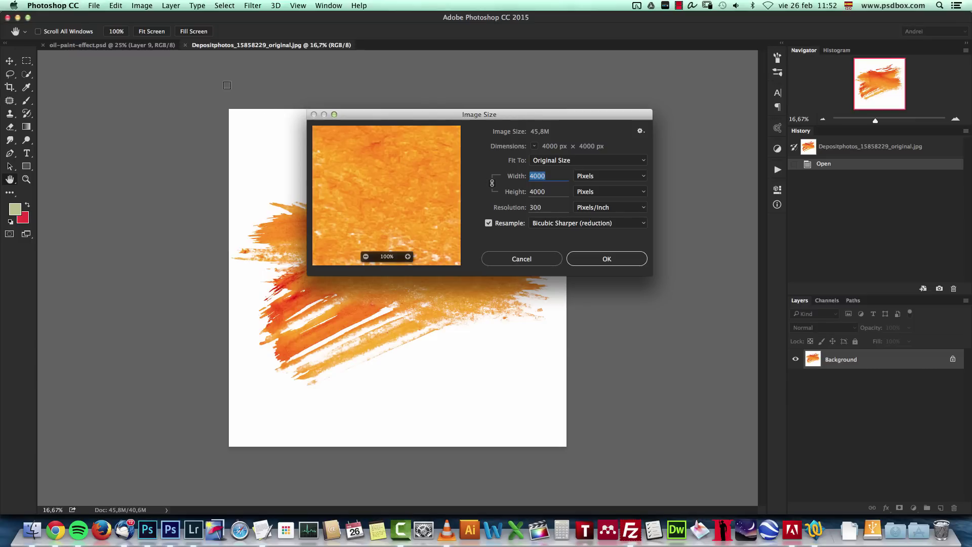
key("Escape")
left_click(94, 5)
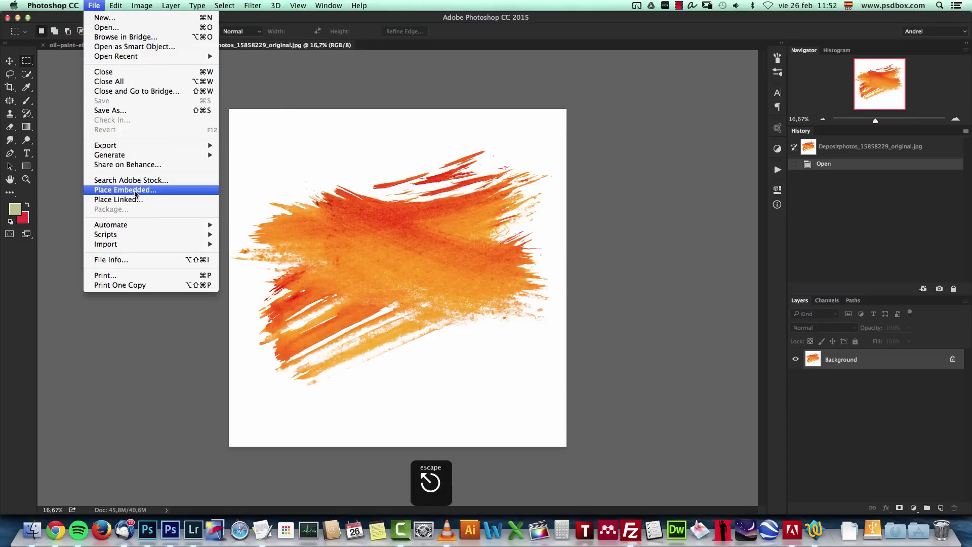
mouse_move(121, 4)
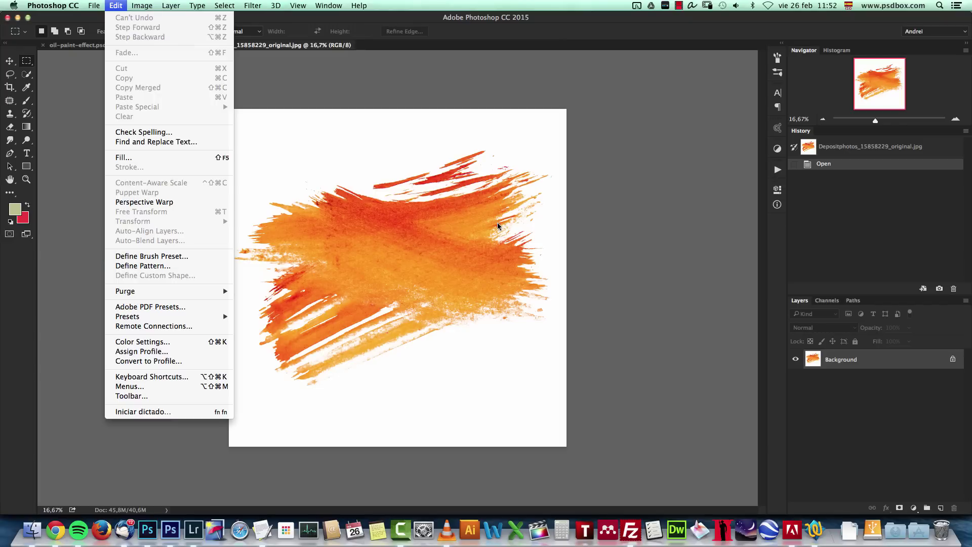
left_click(505, 202)
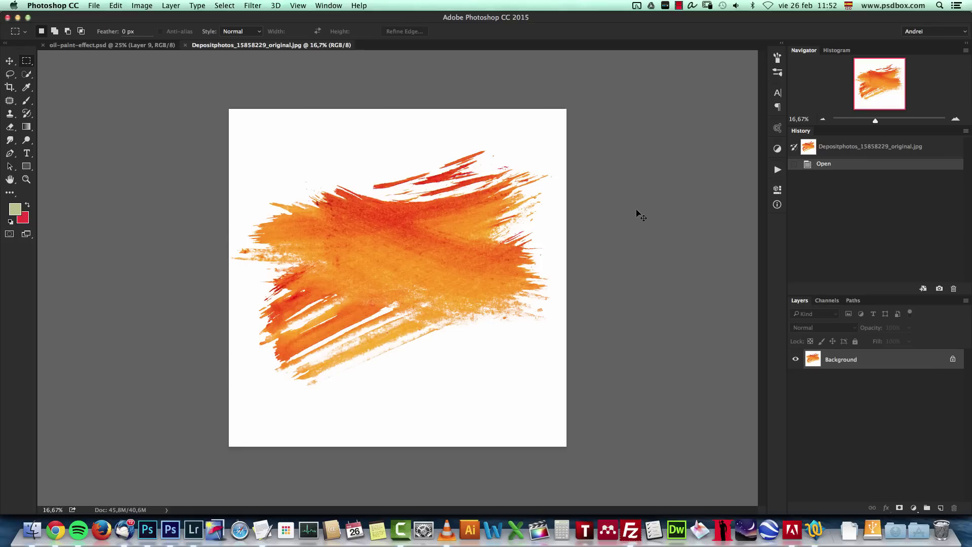
- Desaturate the paint stroke and darken it with a first Levels pass
key("shift+super+u")
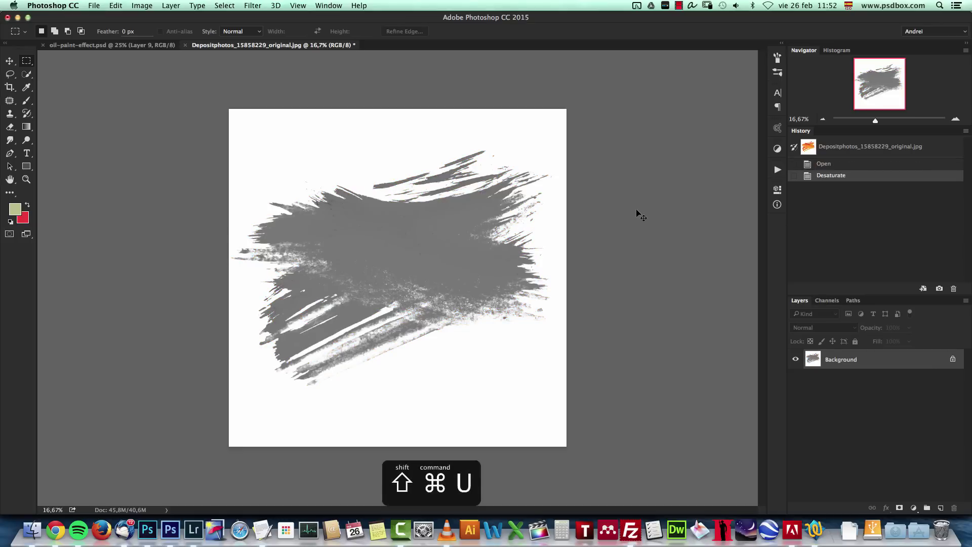
key("super+l")
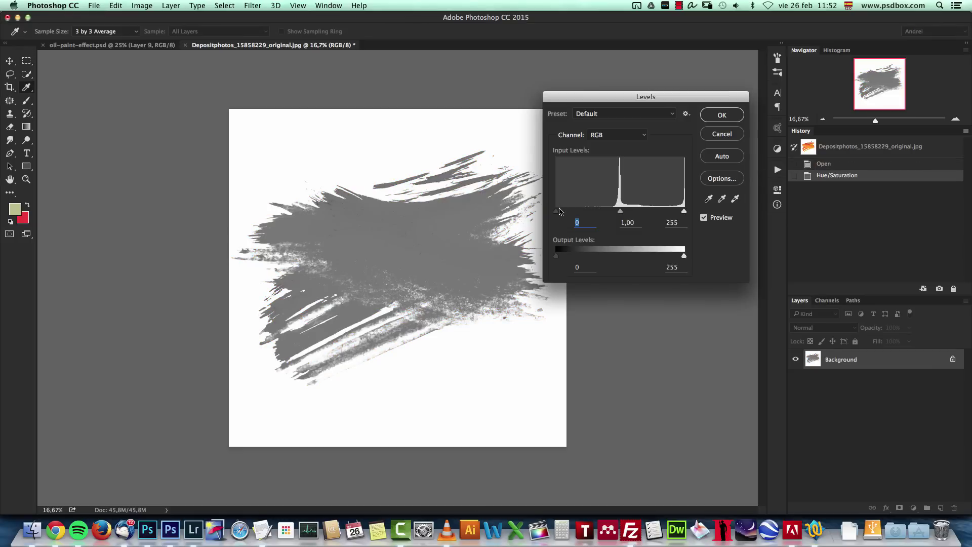
left_click_drag(557, 211, 619, 208)
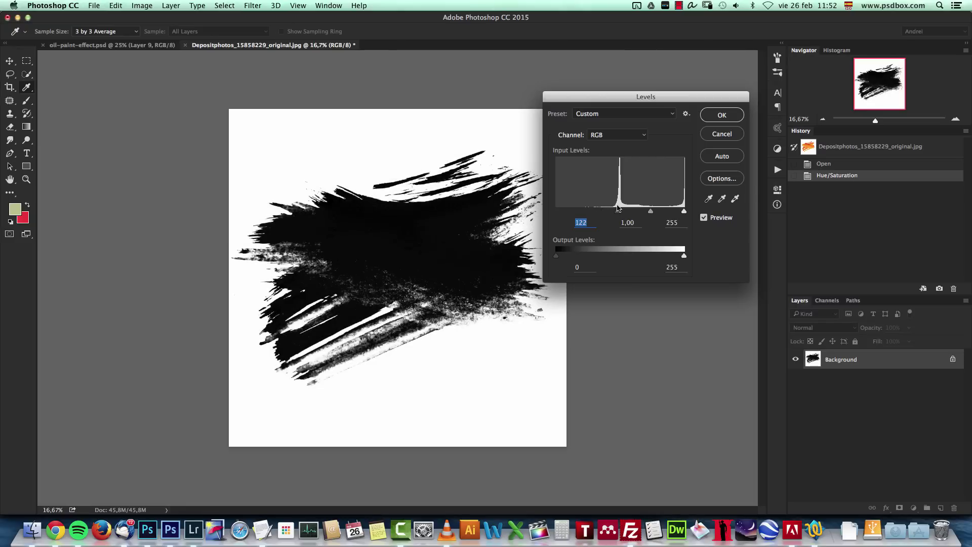
left_click(722, 115)
- Apply a second Levels pass to push the stroke to solid black
key("super+1")
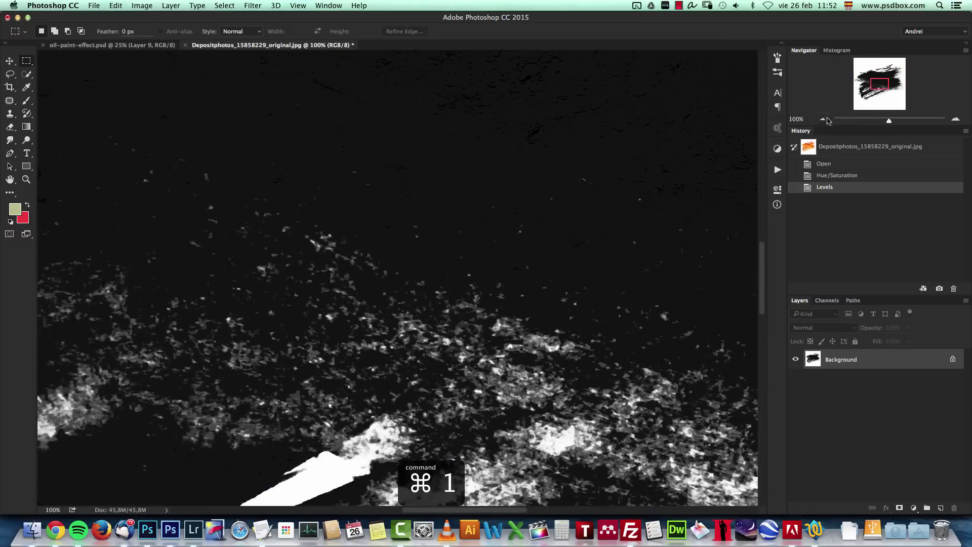
left_click(823, 120)
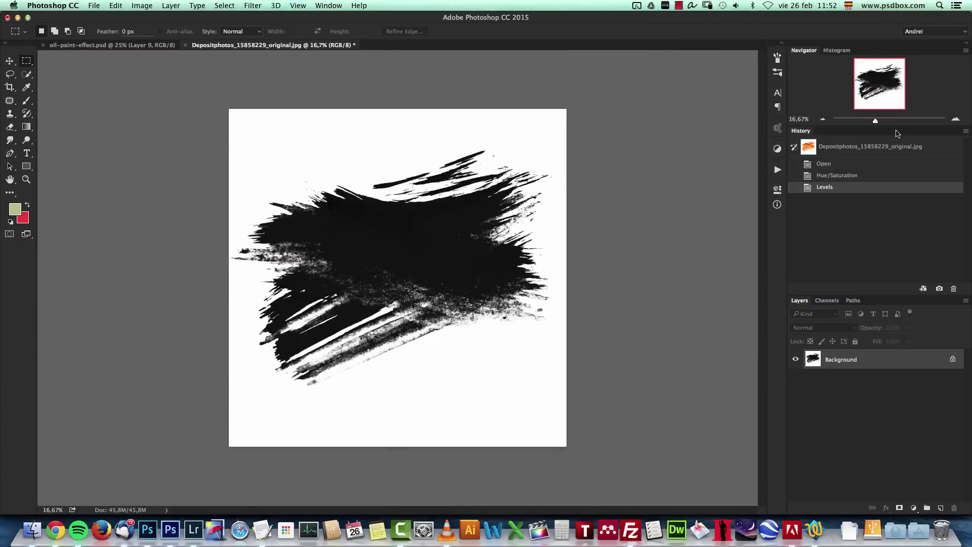
left_click(956, 120)
key("super+l")
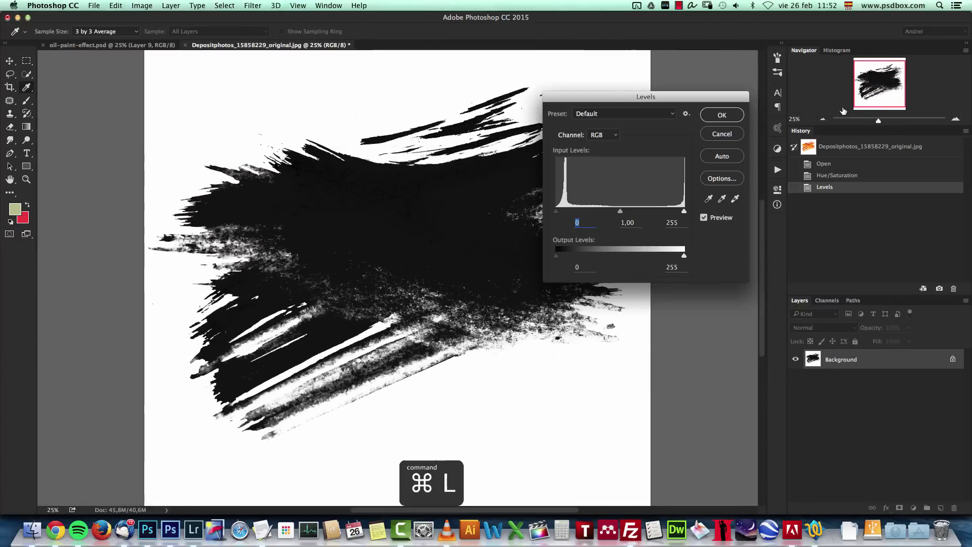
left_click_drag(556, 211, 568, 210)
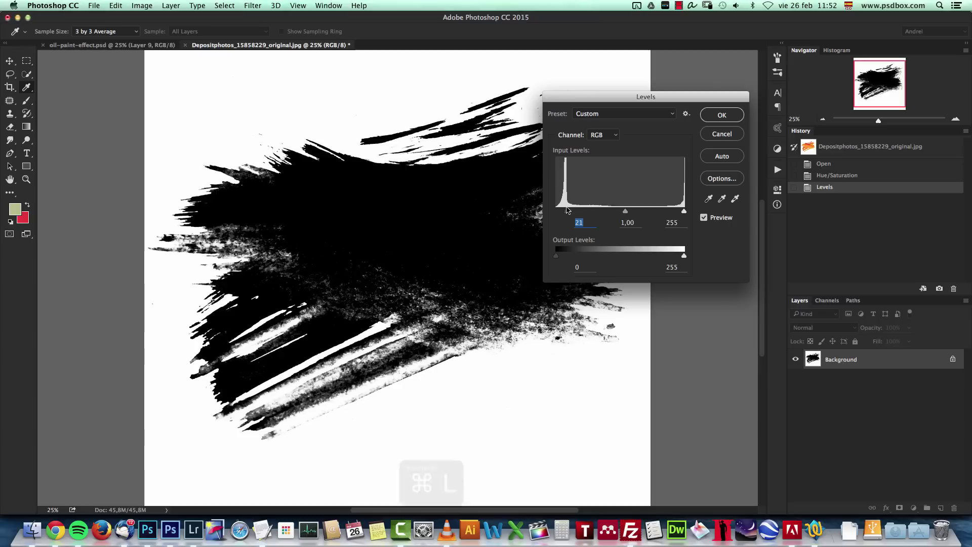
left_click(722, 116)
key("m")
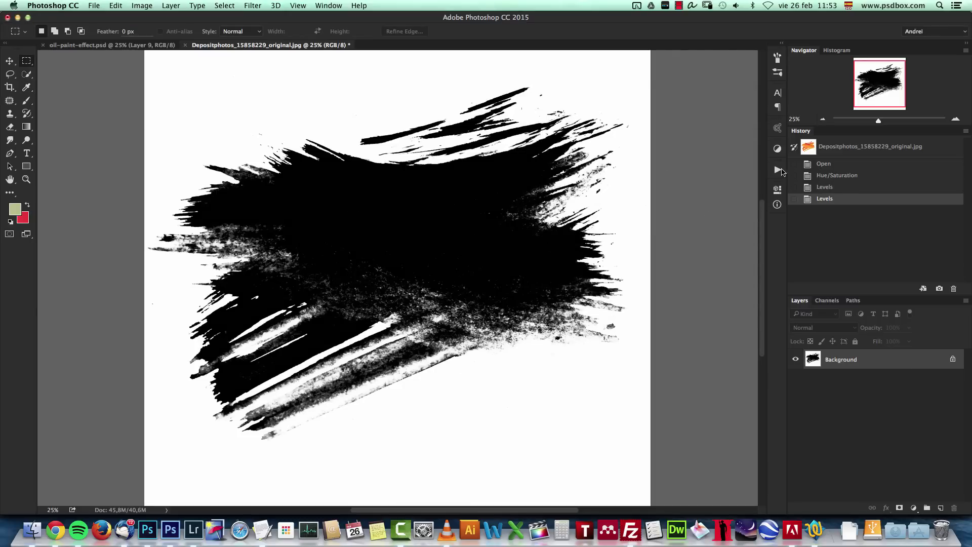
- Define the black stroke as brush preset paint-1 and close it without saving
left_click(117, 6)
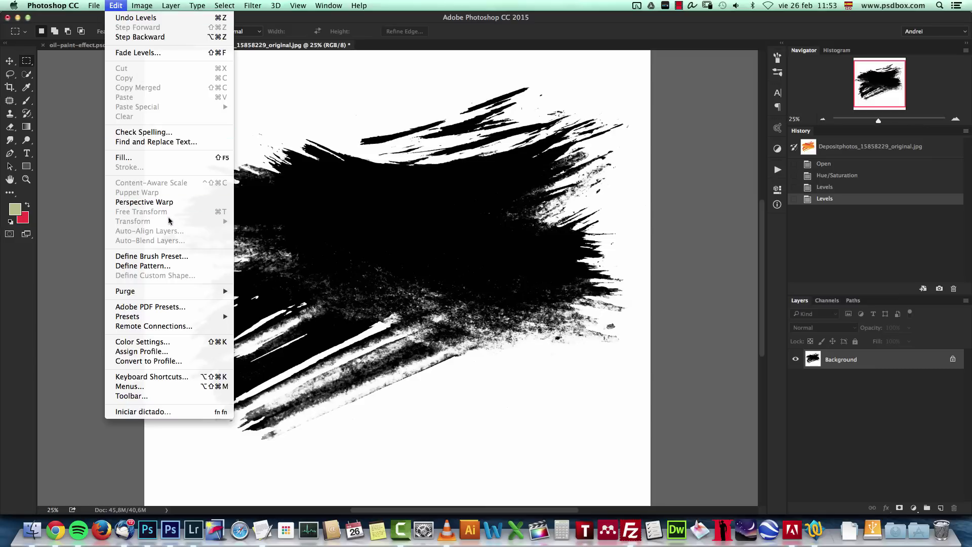
left_click(171, 257)
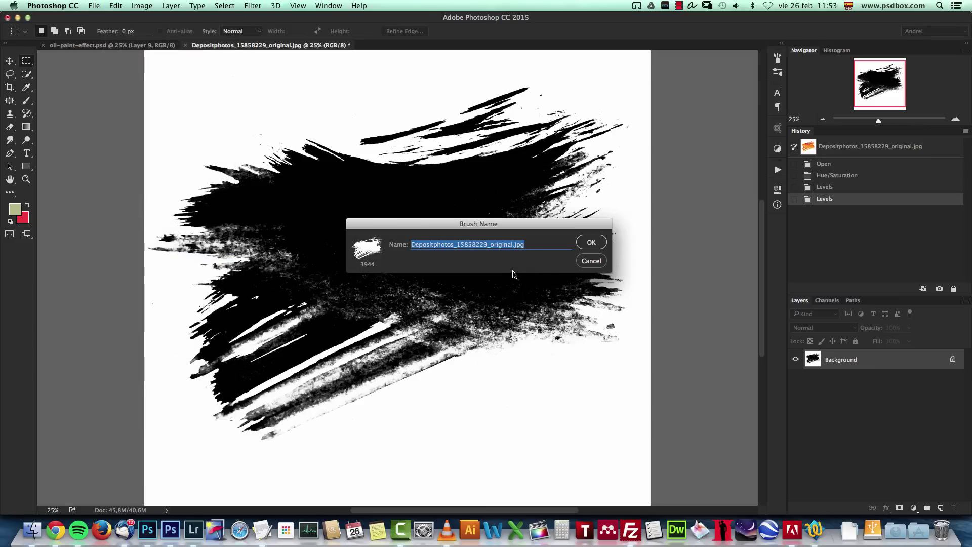
type("pai")
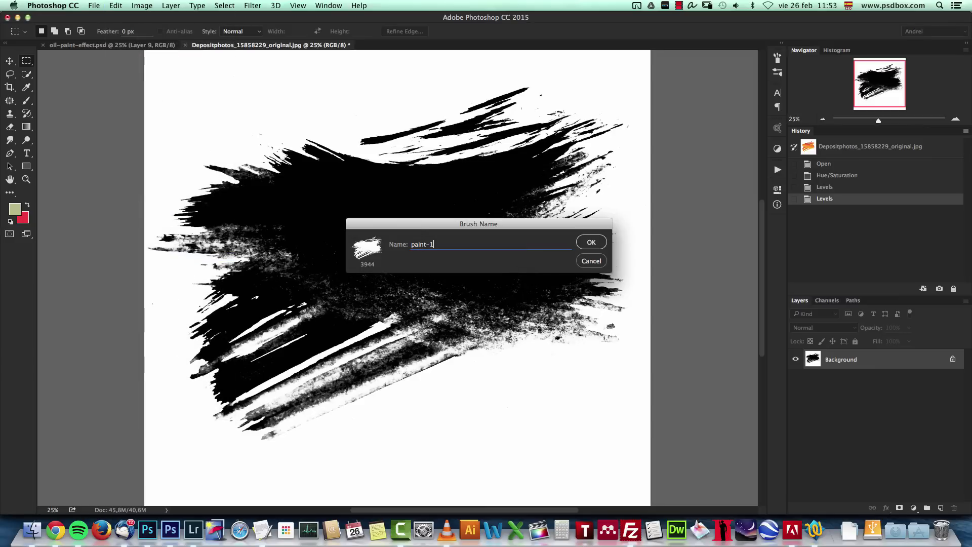
type("nt-1")
key("Return")
key("super+w")
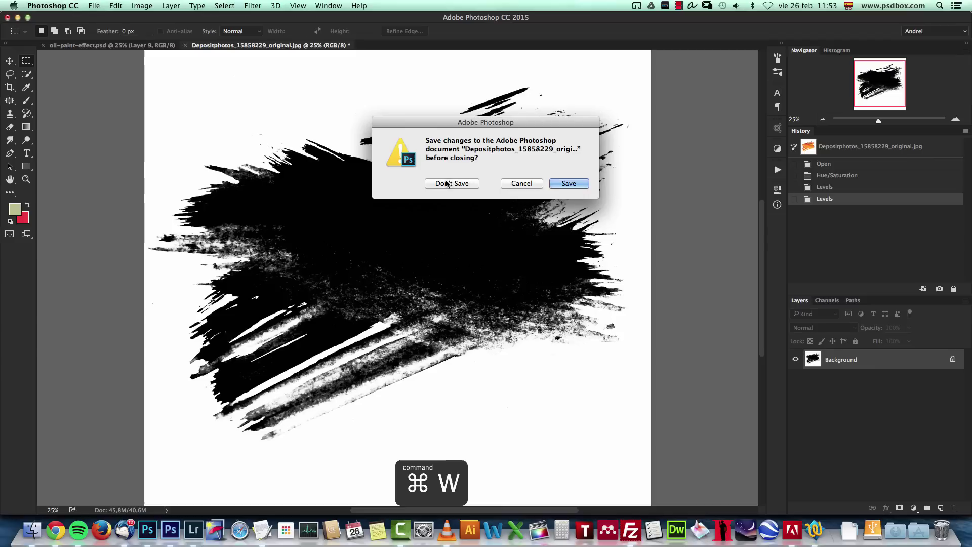
left_click(447, 183)
- Open the black splatter image, define it as brush preset paint-2, and close it
key("super+o")
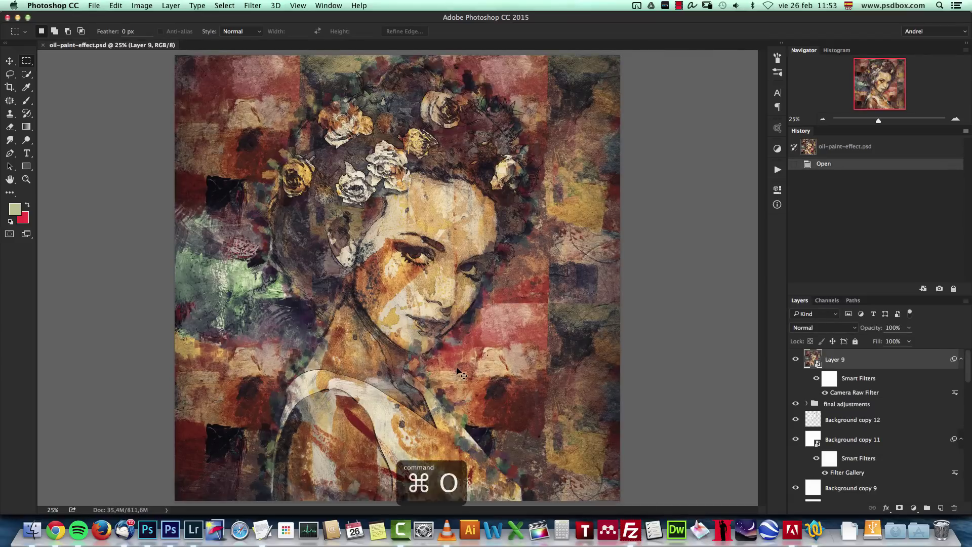
left_click(390, 143)
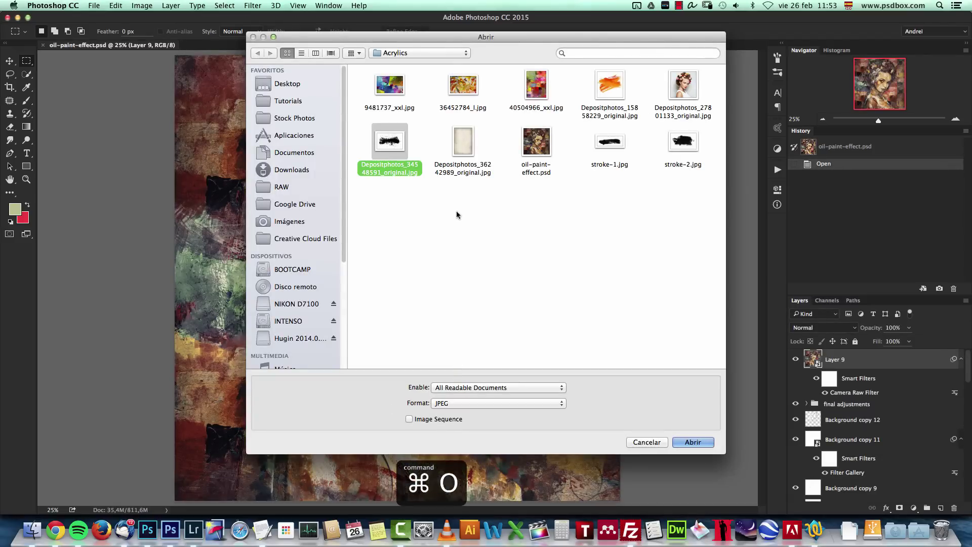
left_click(693, 442)
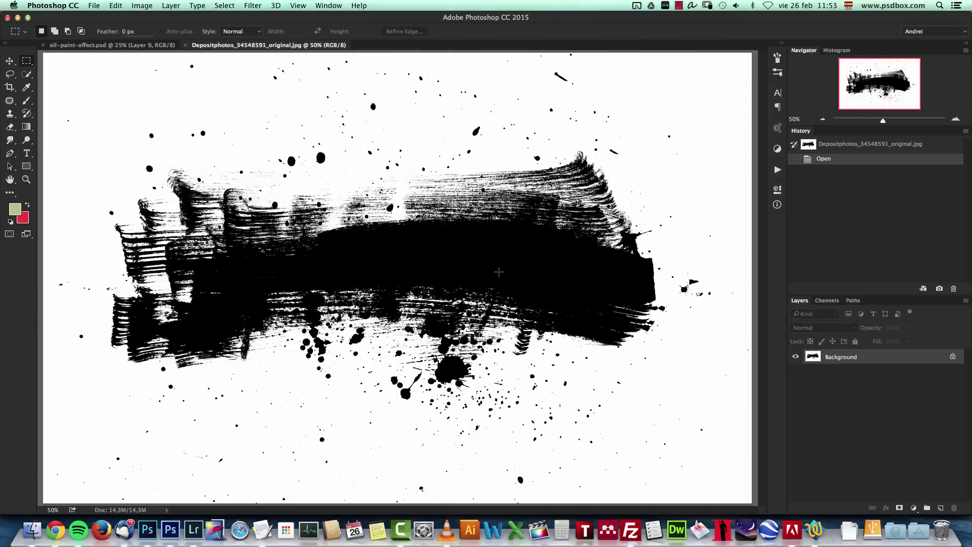
key("alt+super+i")
left_click(823, 118)
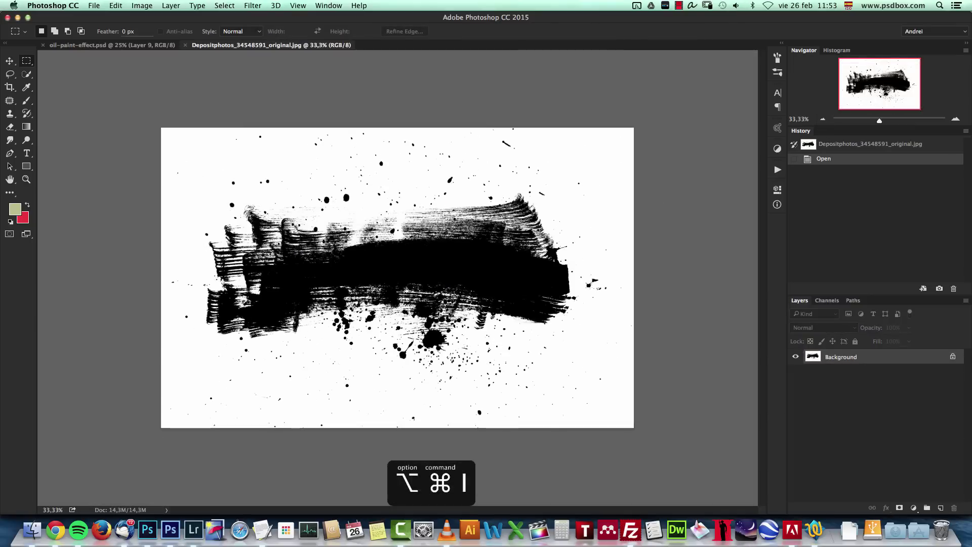
left_click(115, 6)
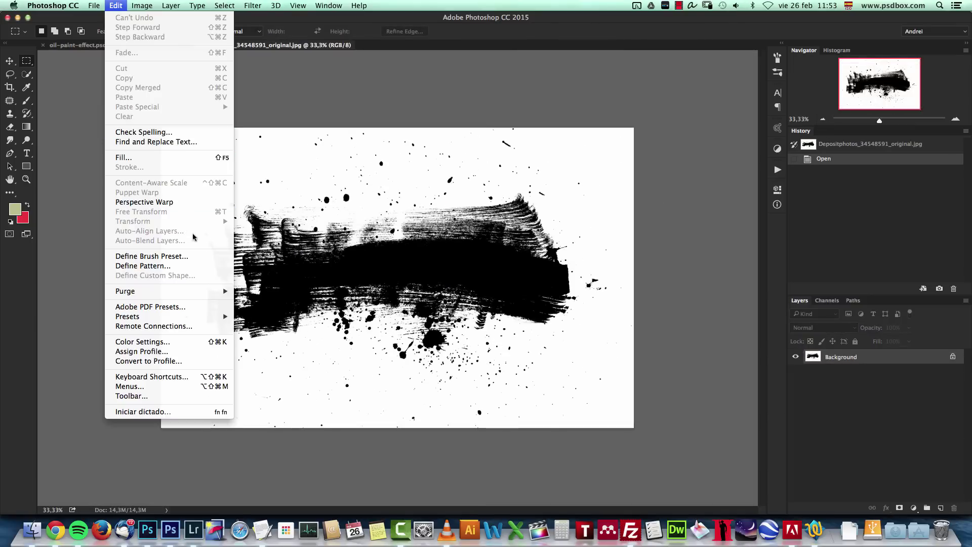
left_click(180, 256)
type("pa")
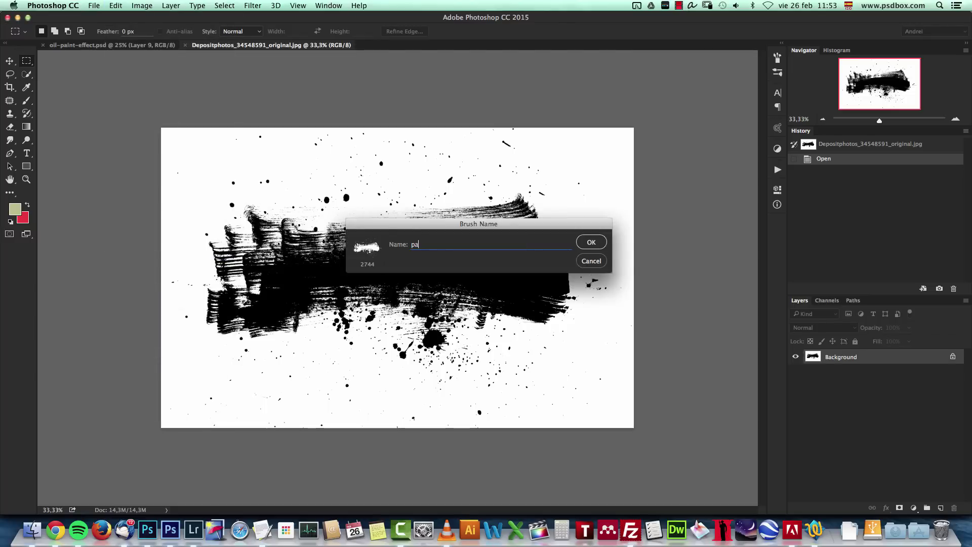
type("int-2")
key("Return")
key("cmd+w")
- Open stroke-1, define it as brush preset paint-3, and close it
key("cmd+o")
left_click(610, 143)
left_click(698, 442)
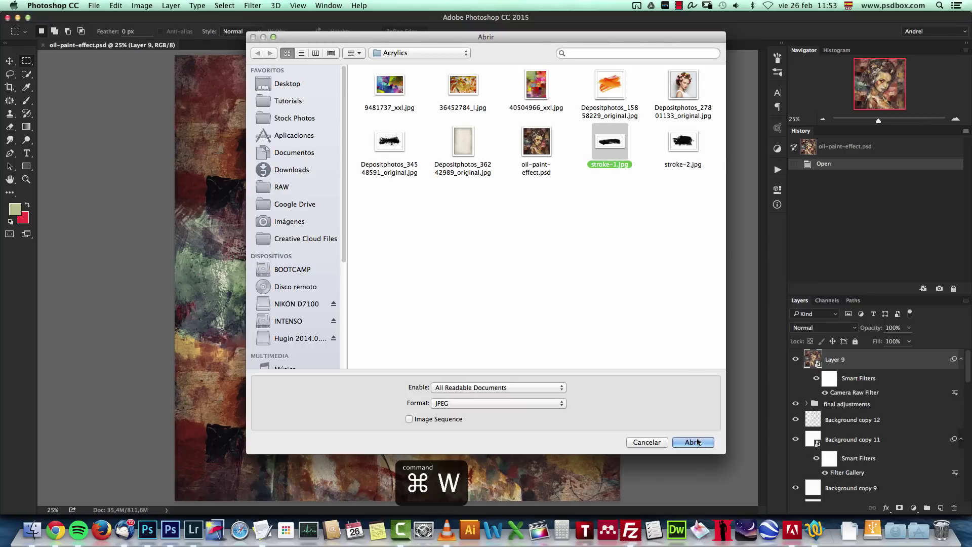
left_click(115, 7)
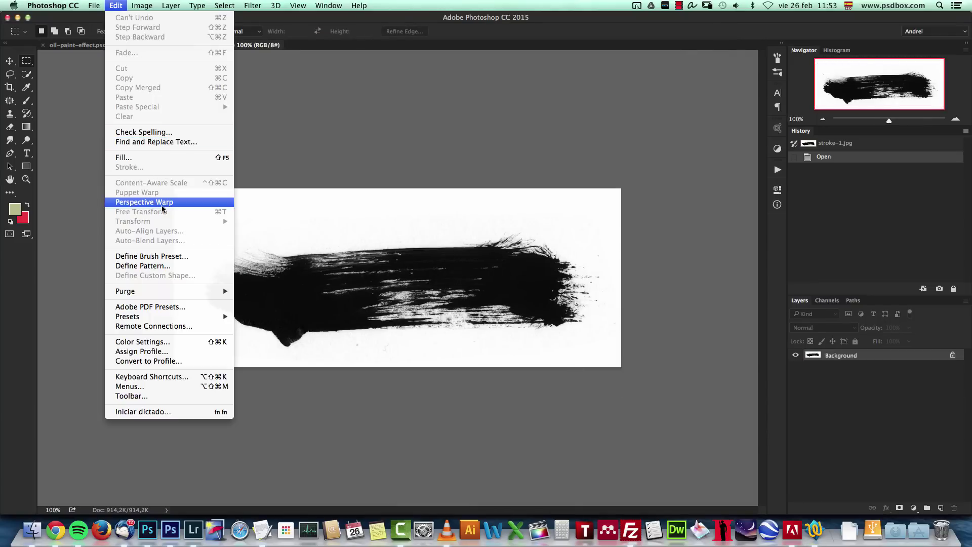
left_click(167, 257)
type("p")
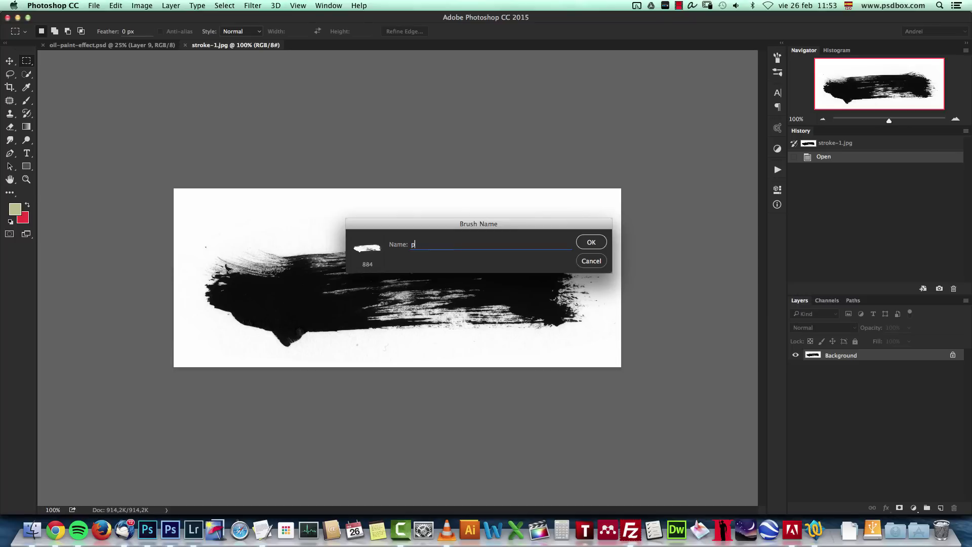
type("aint-3")
key("Return")
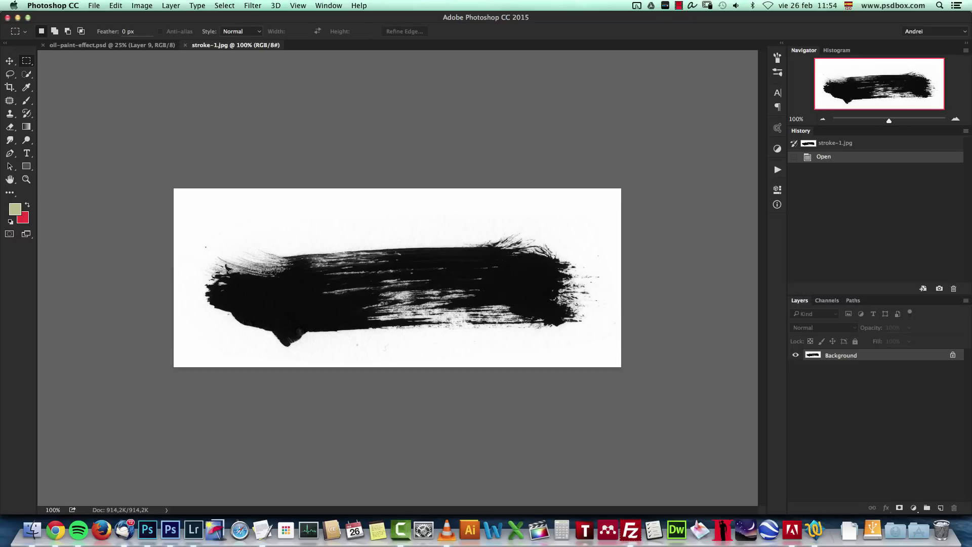
key("super+w")
- Open stroke-2.jpg, define it as brush preset paint-4, and close its document
key("super+o")
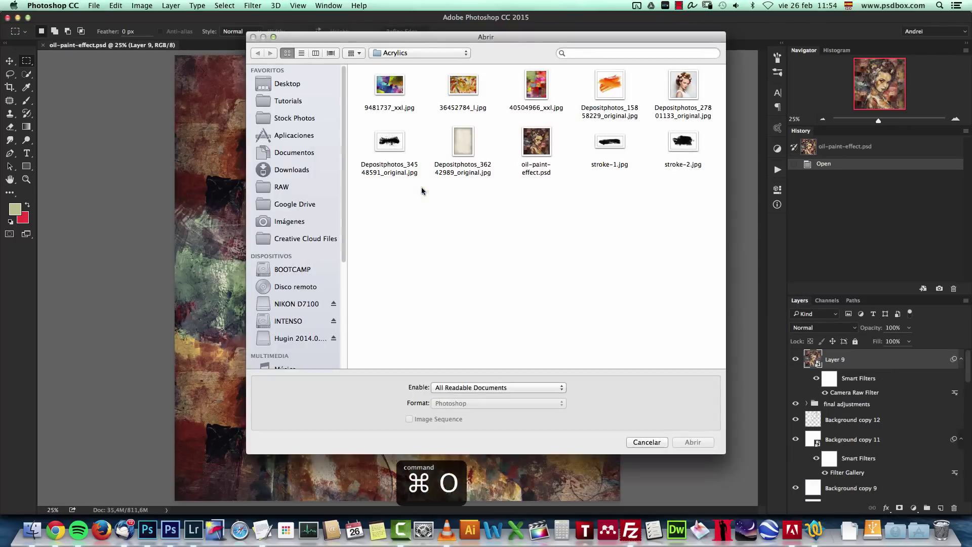
left_click(677, 143)
left_click(693, 443)
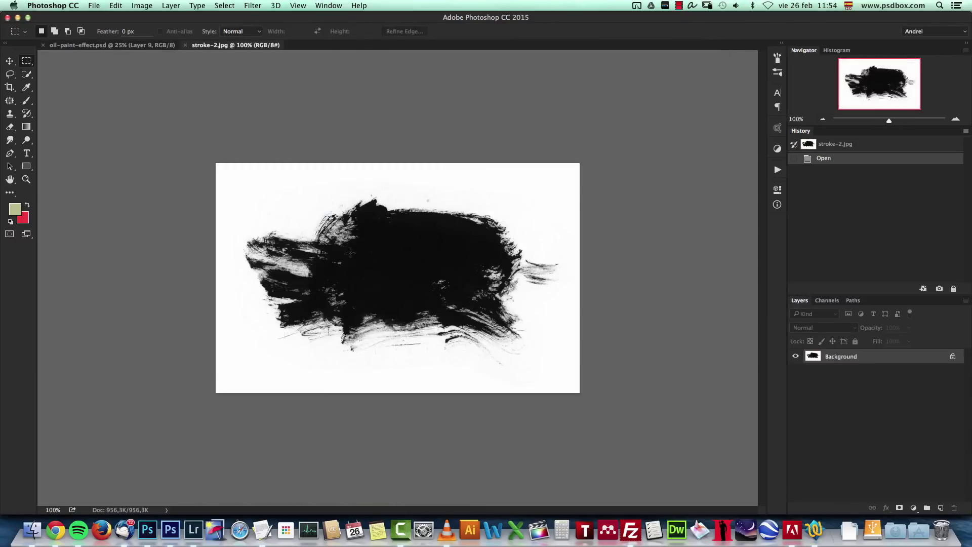
left_click(123, 8)
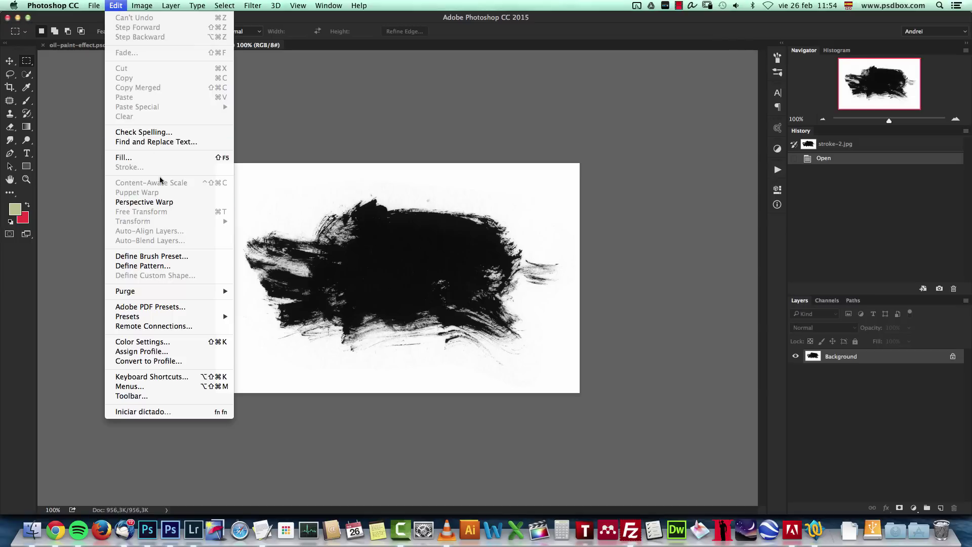
left_click(163, 255)
type("paint")
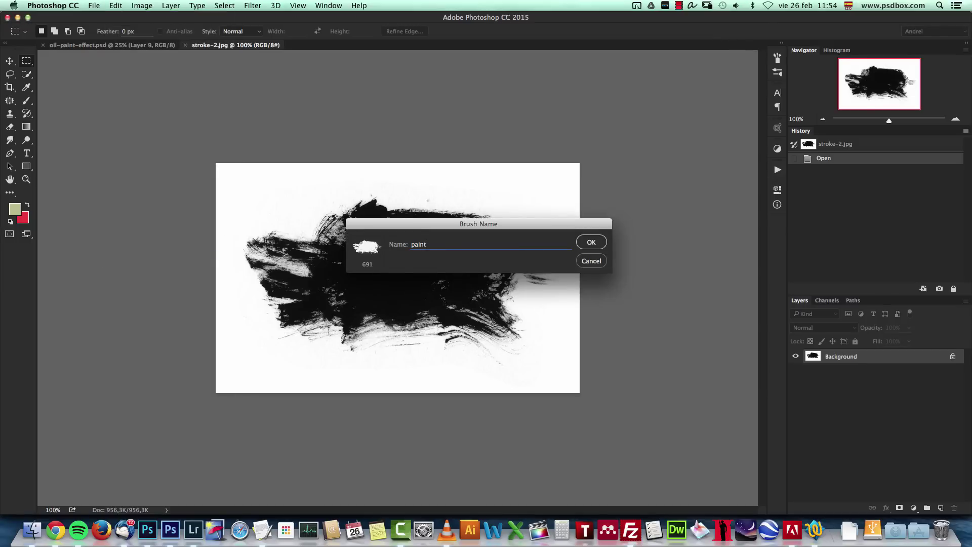
type("-4")
key("Return")
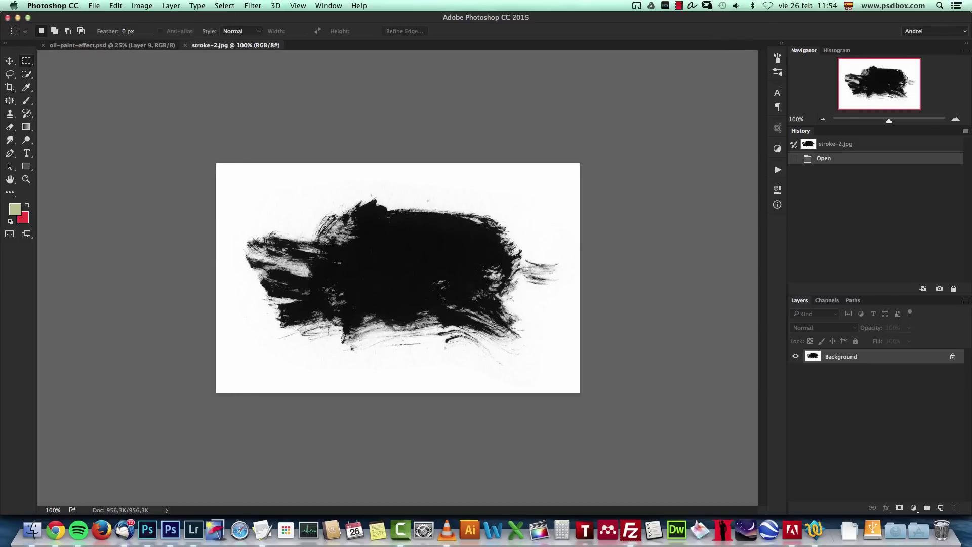
key("super+w")
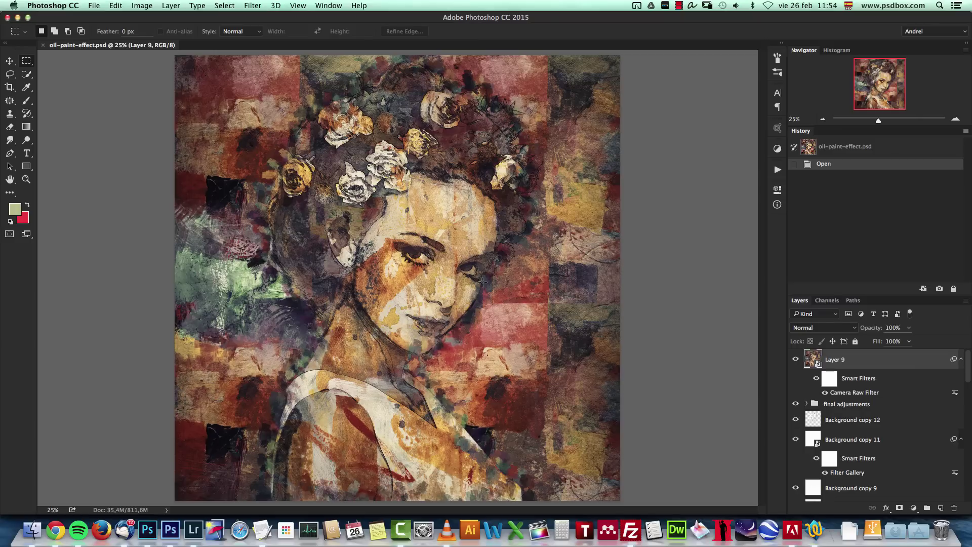
- Open the colourful texture 40504966_xxl.jpg from the Acrylics folder
key("super+o")
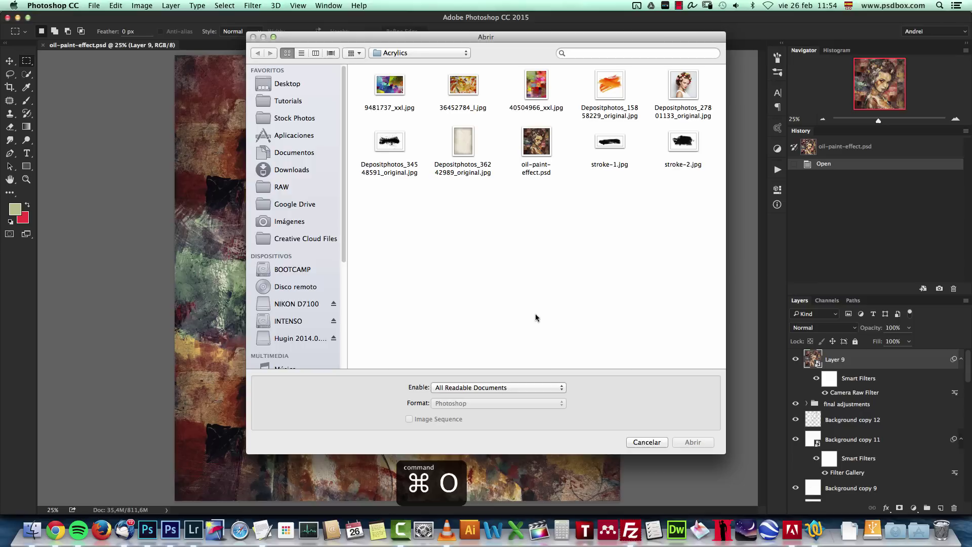
left_click(539, 91)
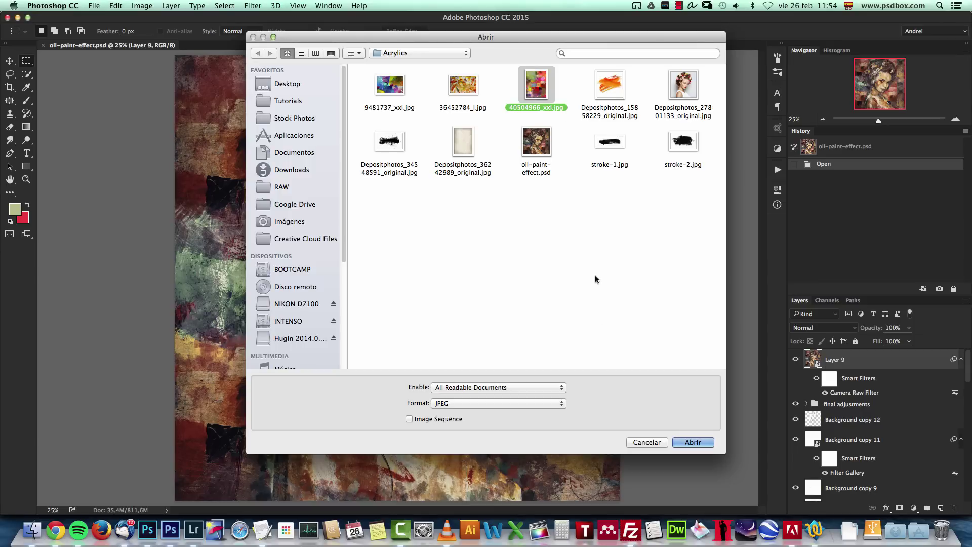
left_click(695, 443)
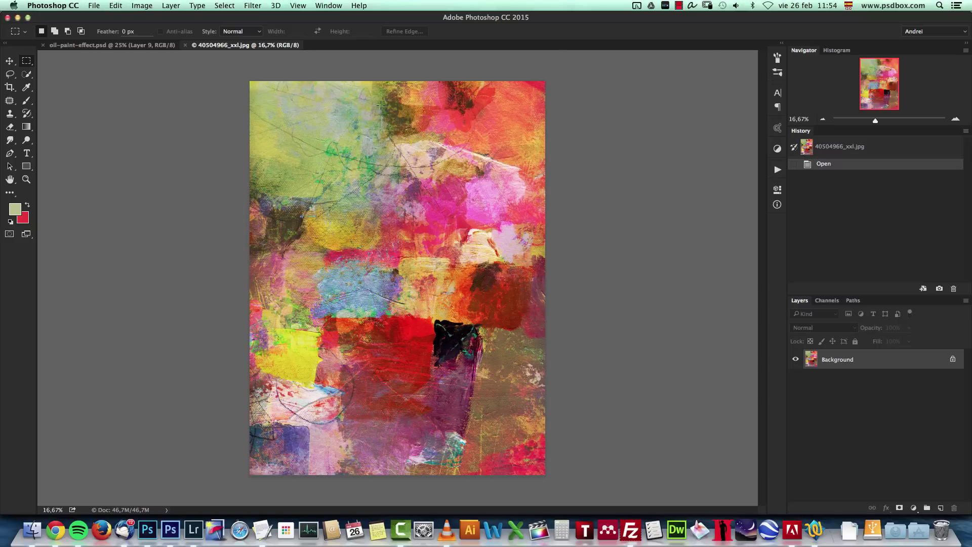
- Try the Offset filter on the texture, then cancel it
left_click(253, 5)
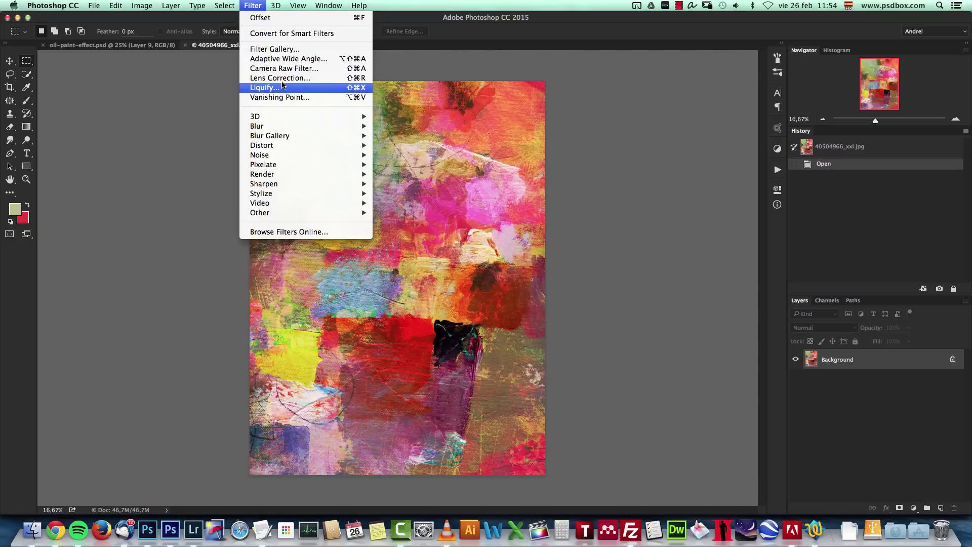
mouse_move(285, 216)
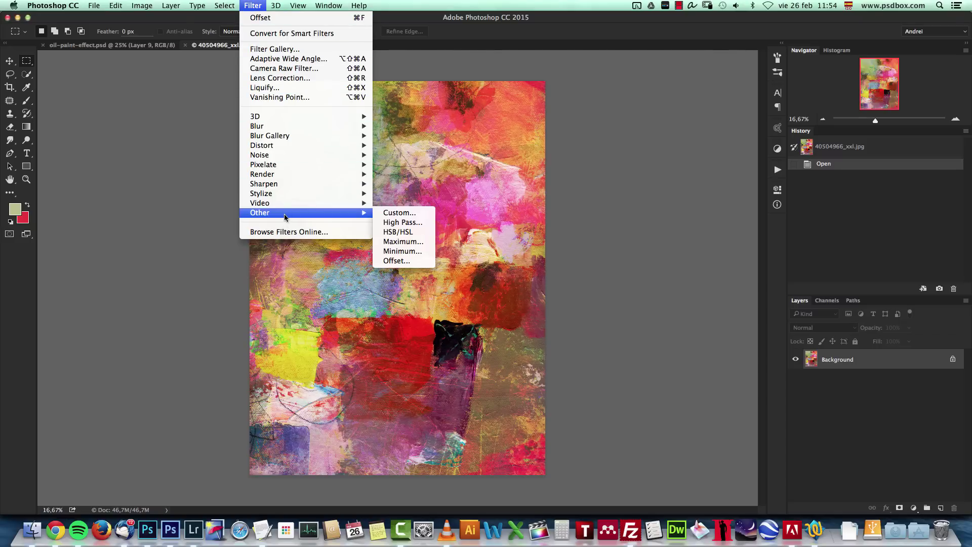
left_click(417, 261)
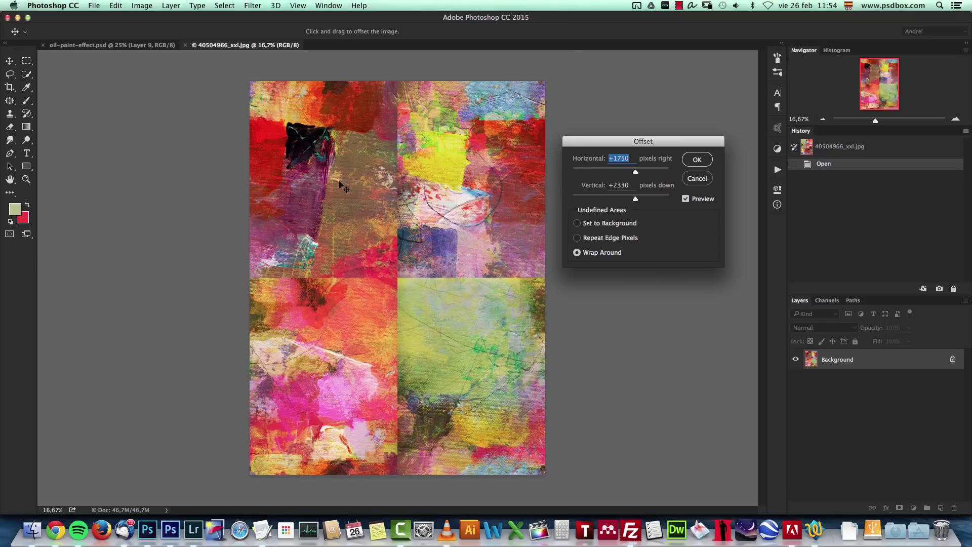
left_click(697, 179)
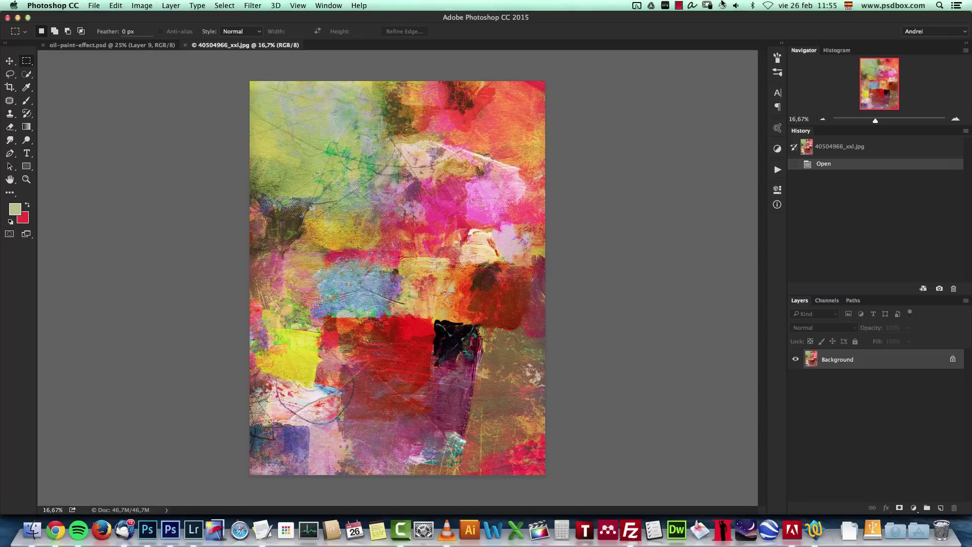
- Set the canvas height to 4660 pixels, keep the width in pixels, and accept the clipping
key("alt+super+c")
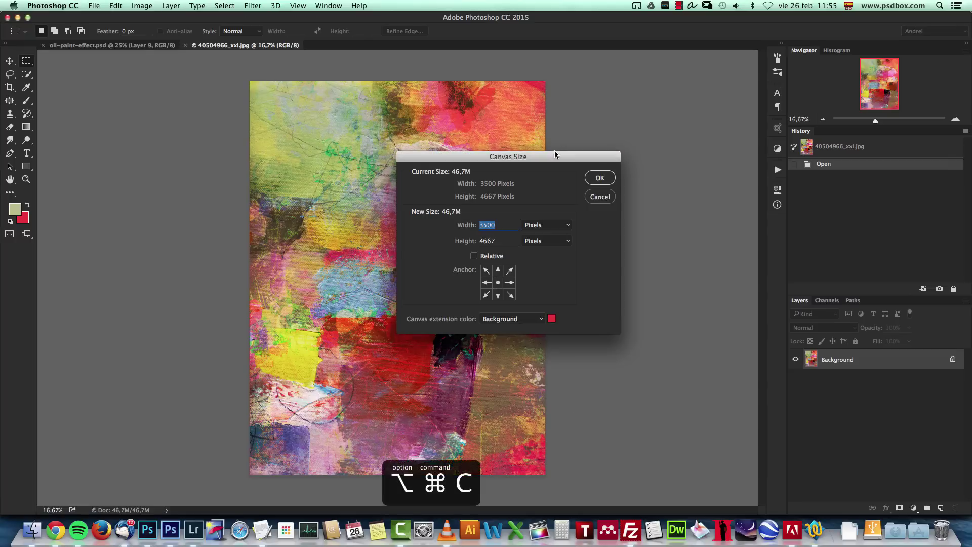
left_click_drag(565, 159, 667, 98)
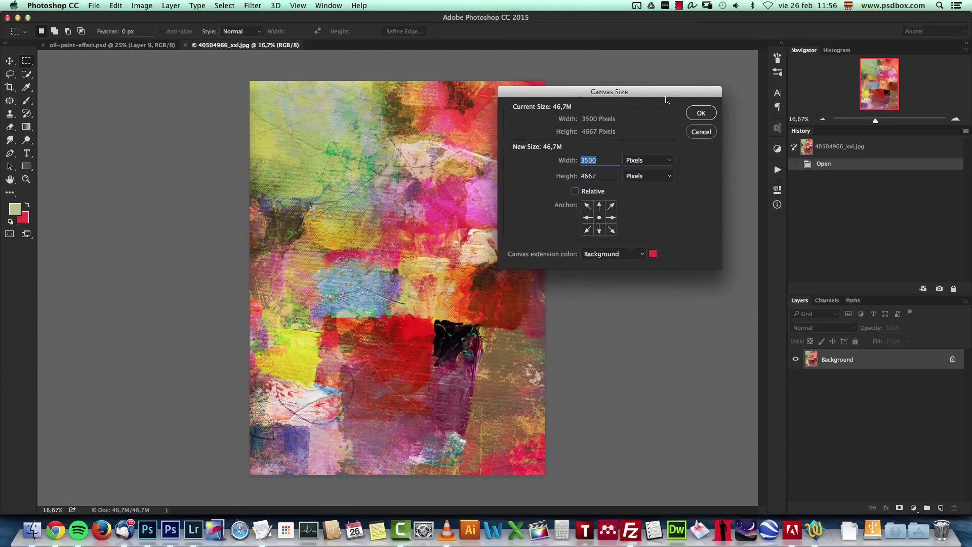
left_click(673, 161)
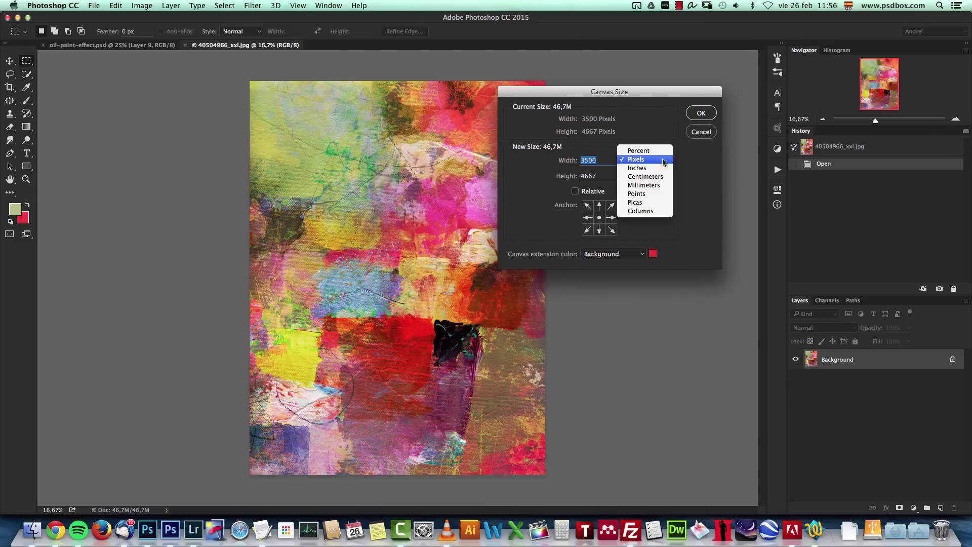
left_click(695, 163)
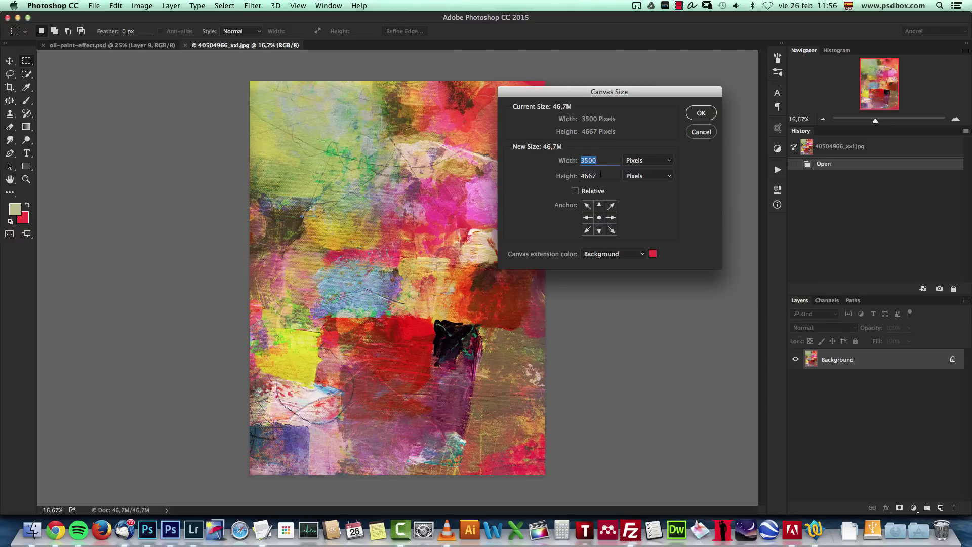
key("Tab")
type("4660")
left_click(701, 113)
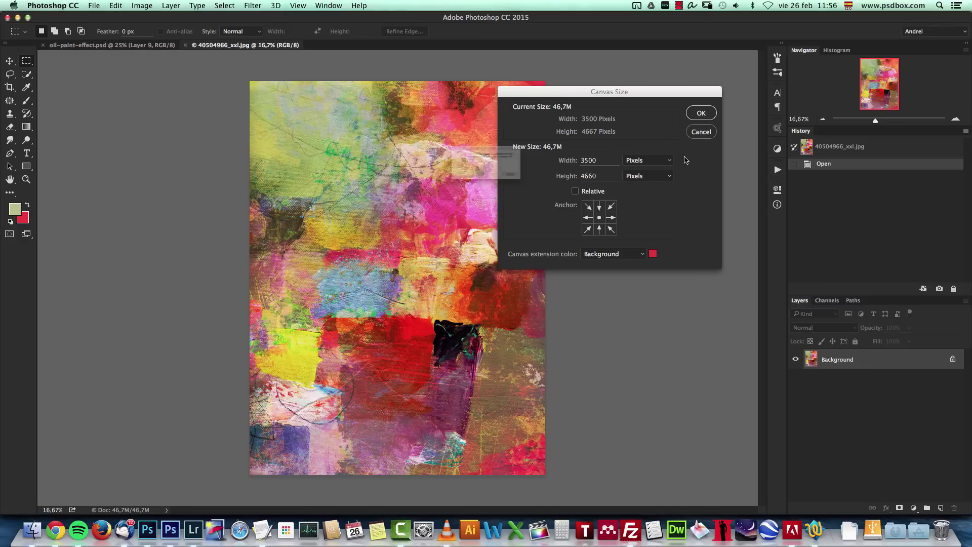
left_click(560, 198)
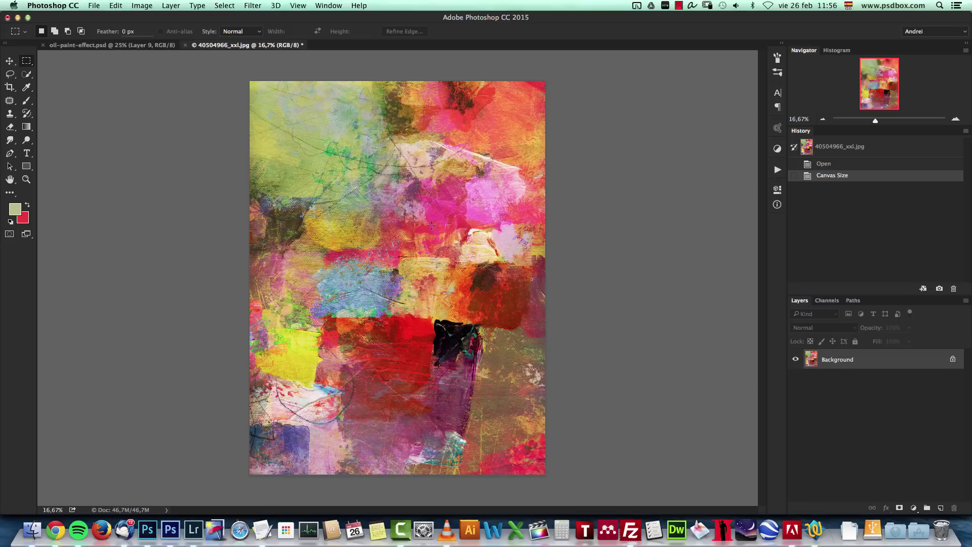
- Set up the Offset filter, trying Repeat Edge Pixels before returning to Wrap Around
left_click(252, 5)
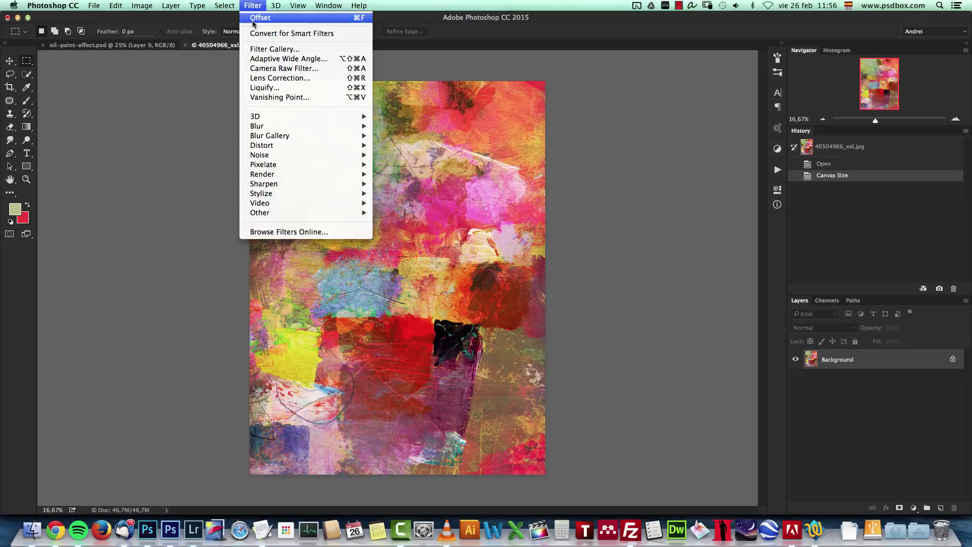
mouse_move(289, 217)
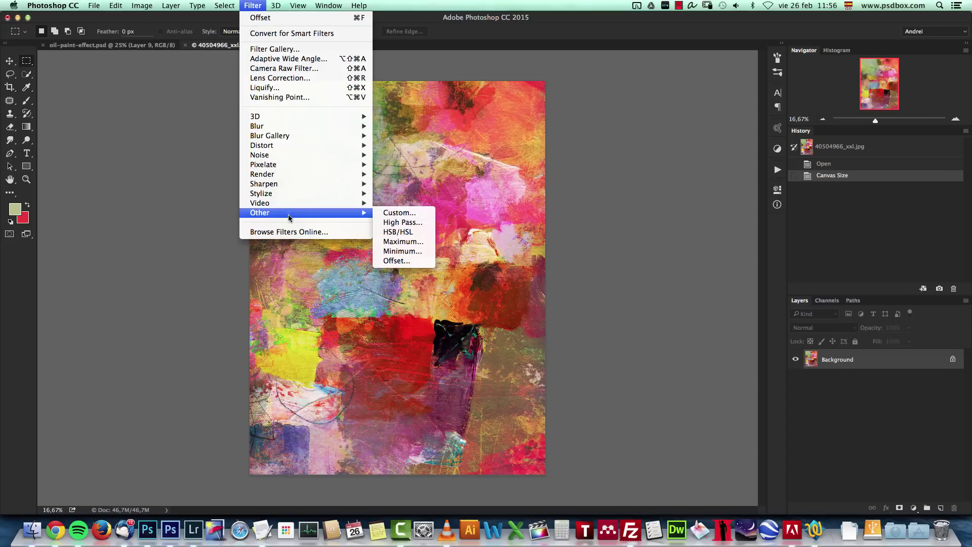
left_click(397, 261)
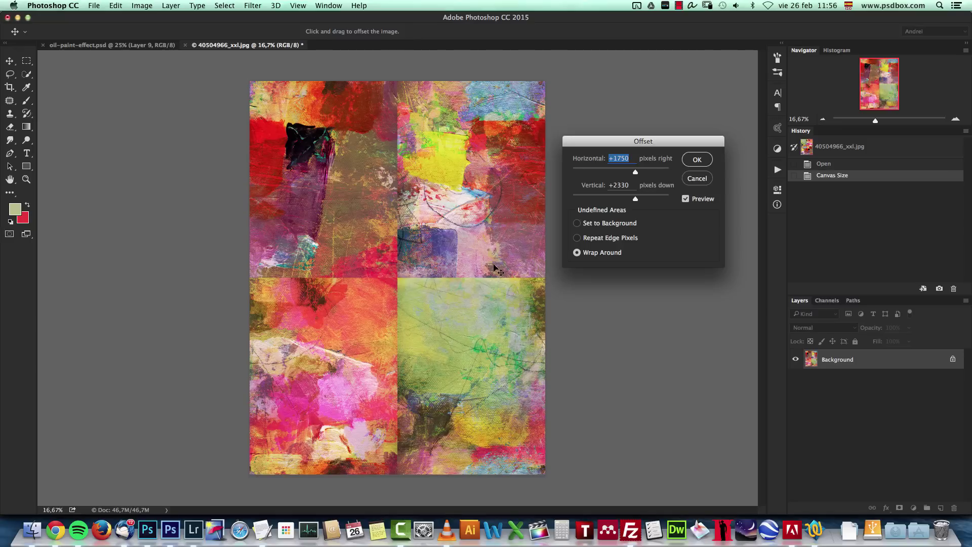
left_click_drag(630, 145, 610, 158)
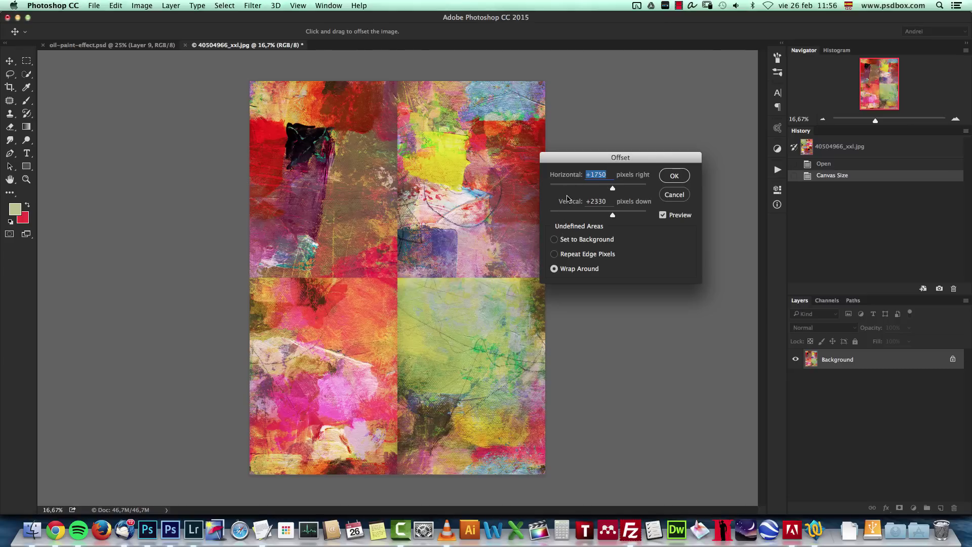
left_click(602, 201)
left_click(554, 253)
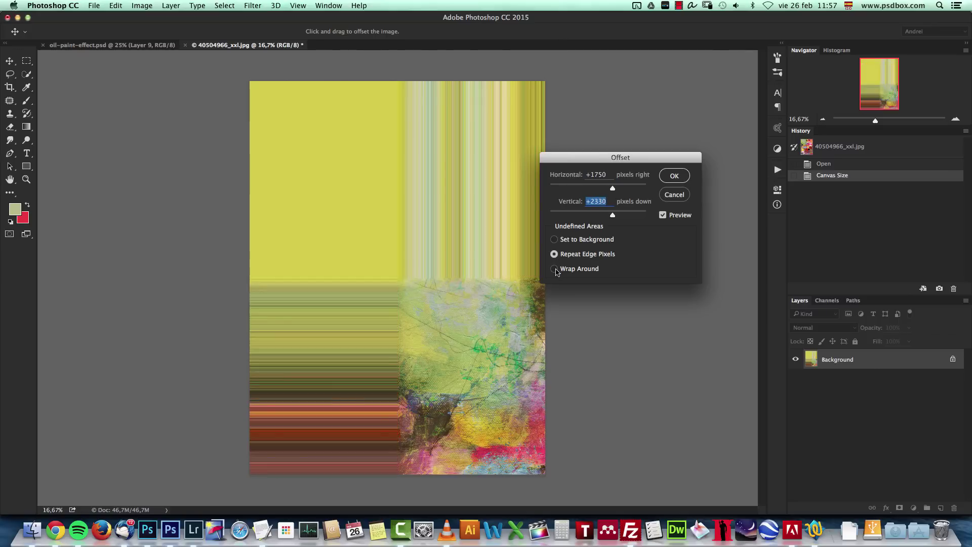
left_click(554, 269)
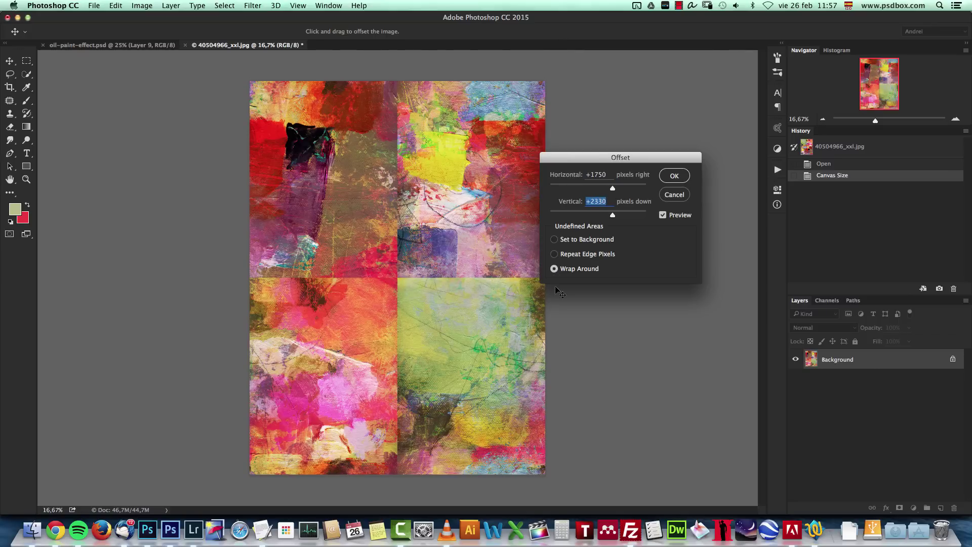
- Toggle the Offset preview to compare, then apply the wrap-around offset
left_click(664, 216)
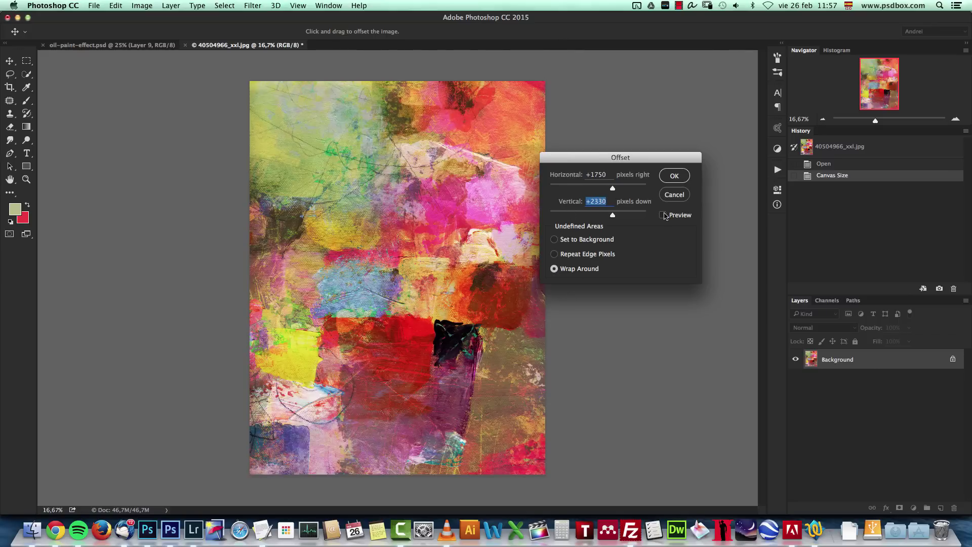
left_click(662, 217)
left_click(663, 216)
key("Tab")
left_click(663, 214)
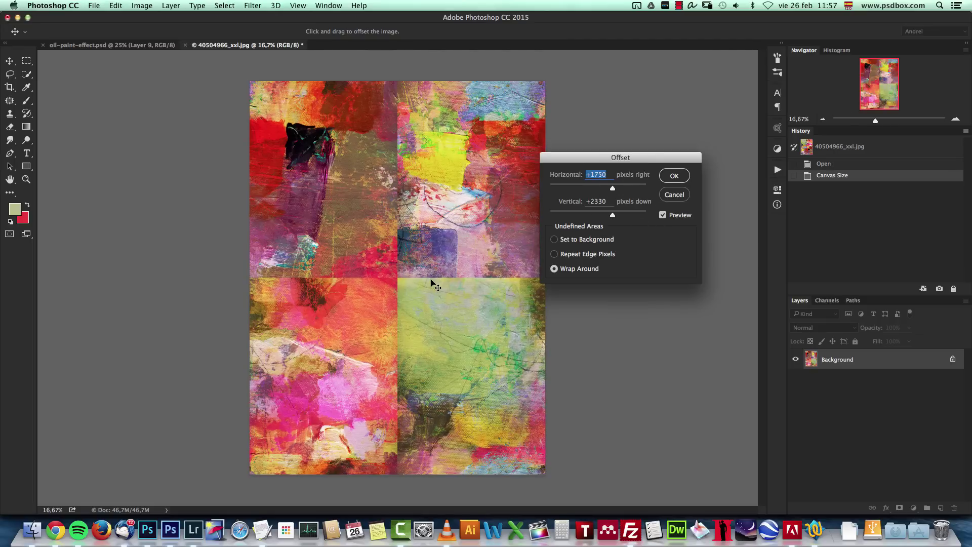
left_click(675, 175)
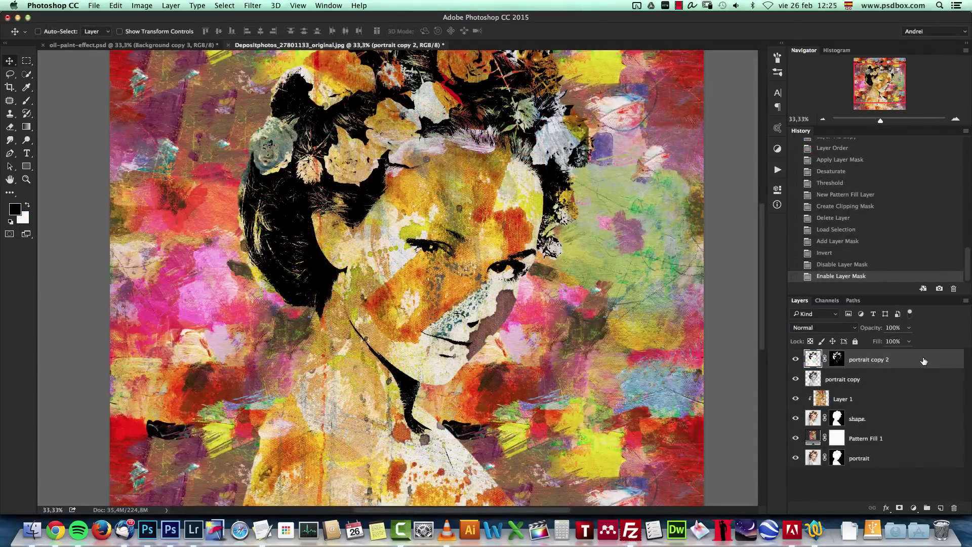
- Give portrait copy 2 a Pattern Overlay at scale 100, repositioned on the canvas, plus a Color Overlay
double_click(919, 362)
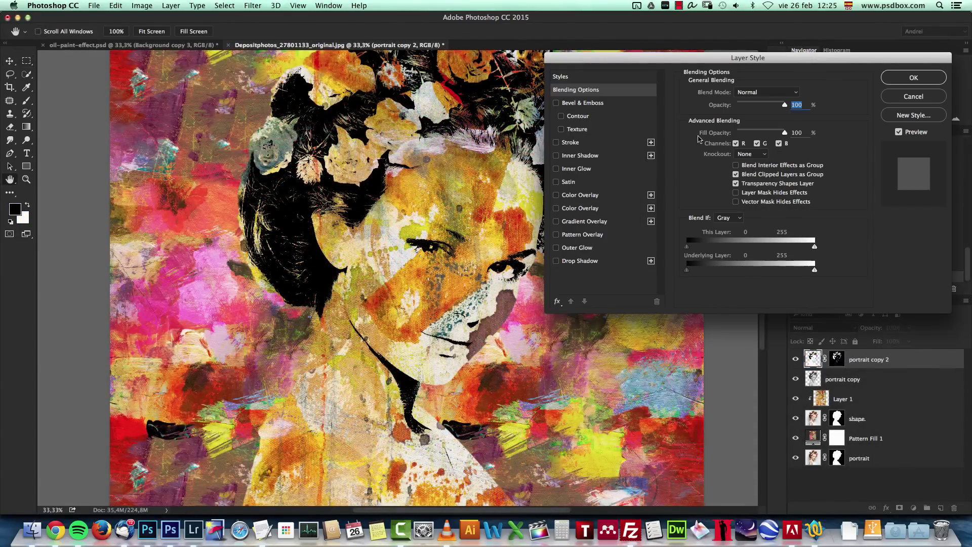
left_click(560, 235)
left_click(579, 235)
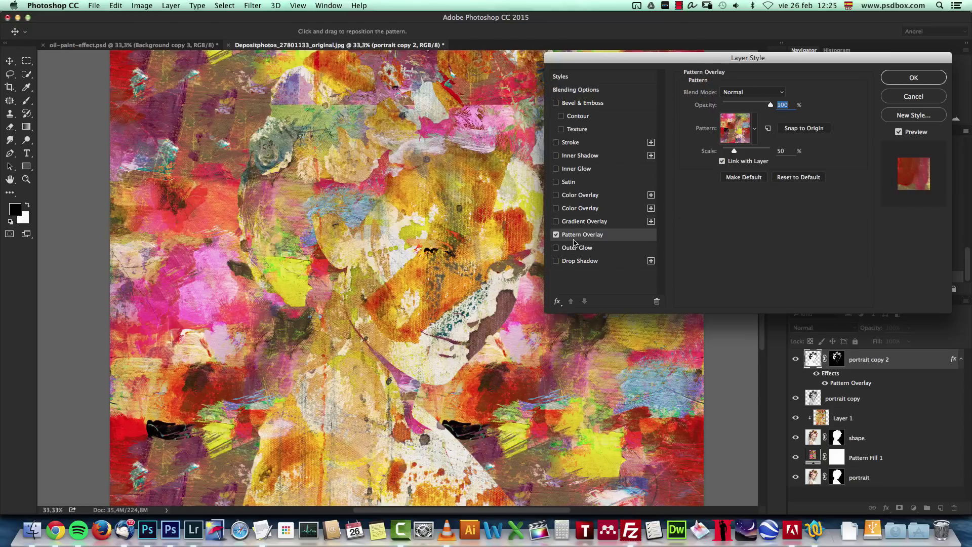
key("Tab")
type("25")
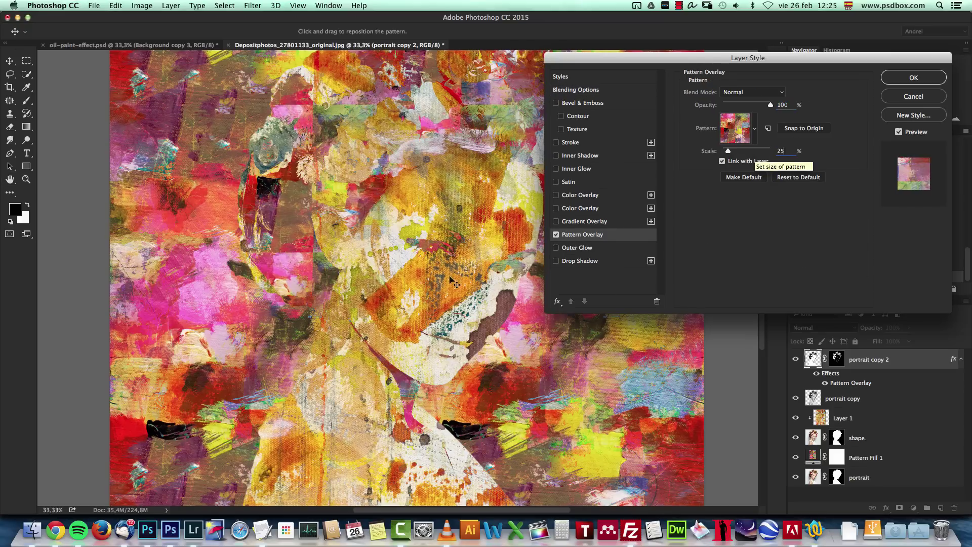
left_click_drag(415, 314, 359, 155)
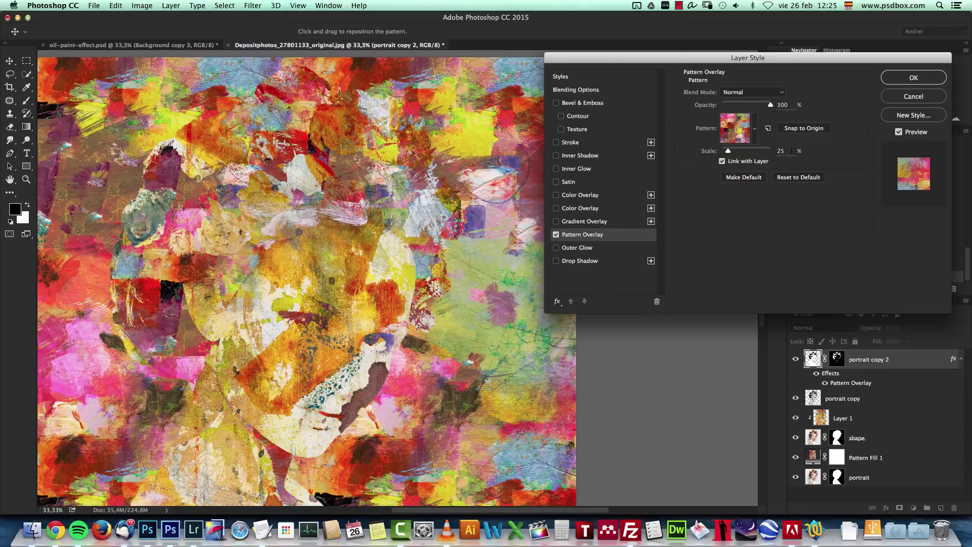
type("100")
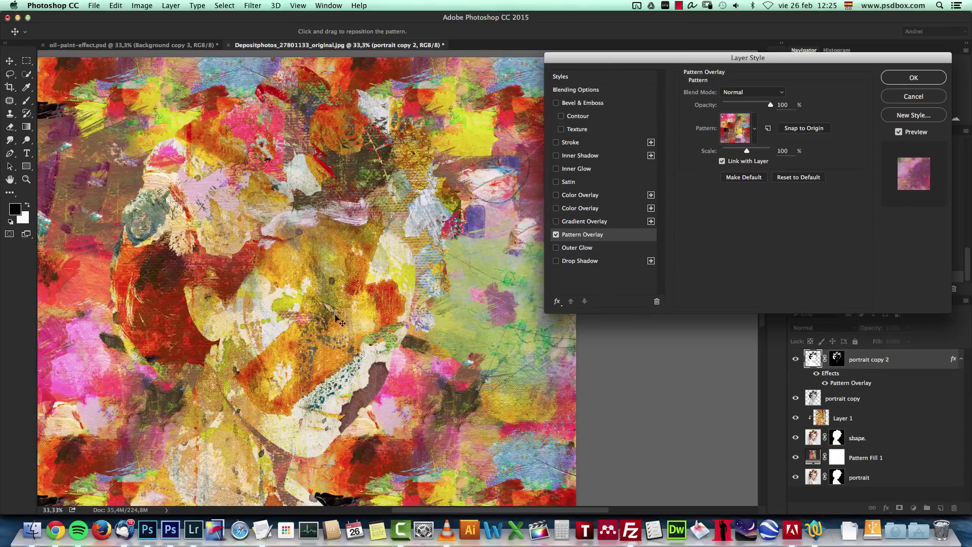
left_click_drag(336, 317, 395, 272)
left_click_drag(252, 272, 300, 206)
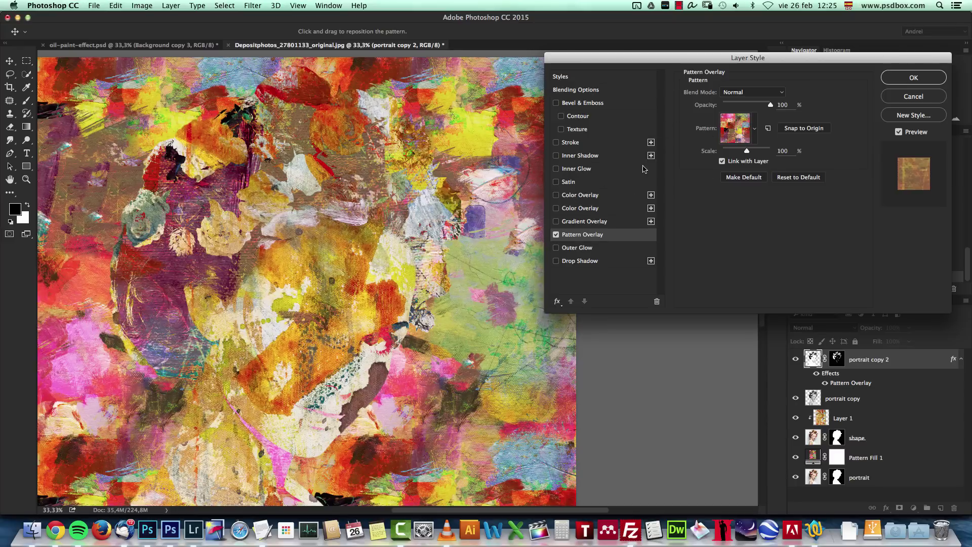
left_click(580, 195)
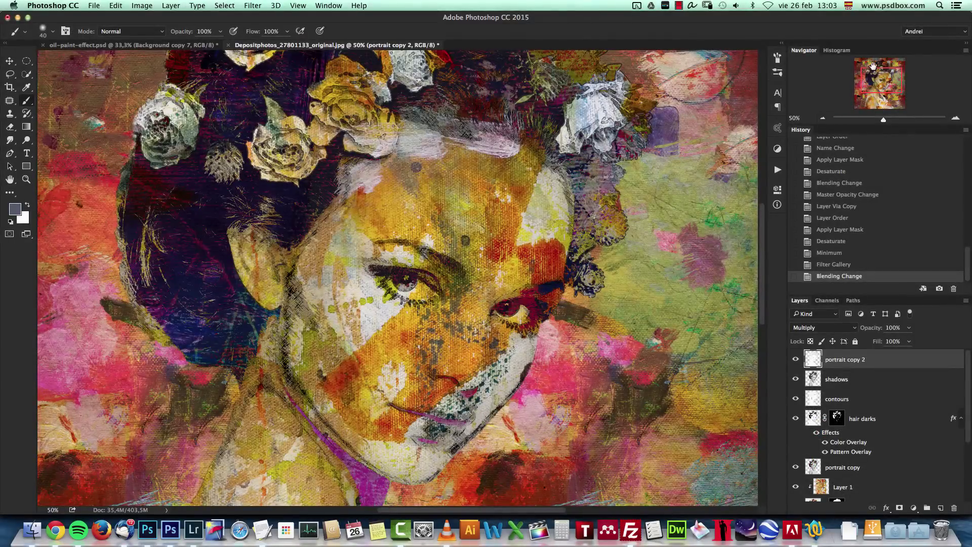
left_click_drag(873, 67, 881, 80)
- Hide and show portrait copy 2 and Layer 1 to check their contribution
left_click(796, 359)
left_click(796, 359)
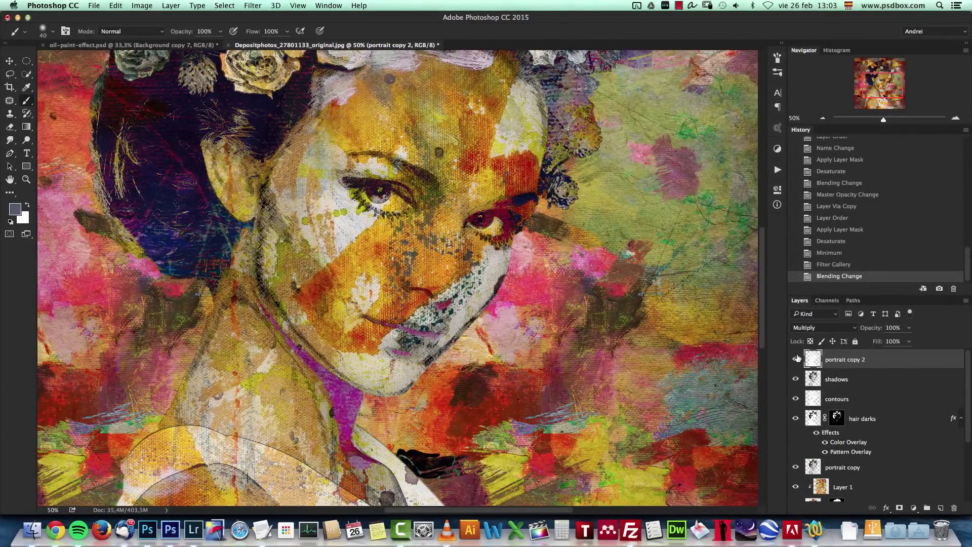
left_click(797, 359)
left_click(795, 358)
left_click(796, 486)
left_click(796, 486)
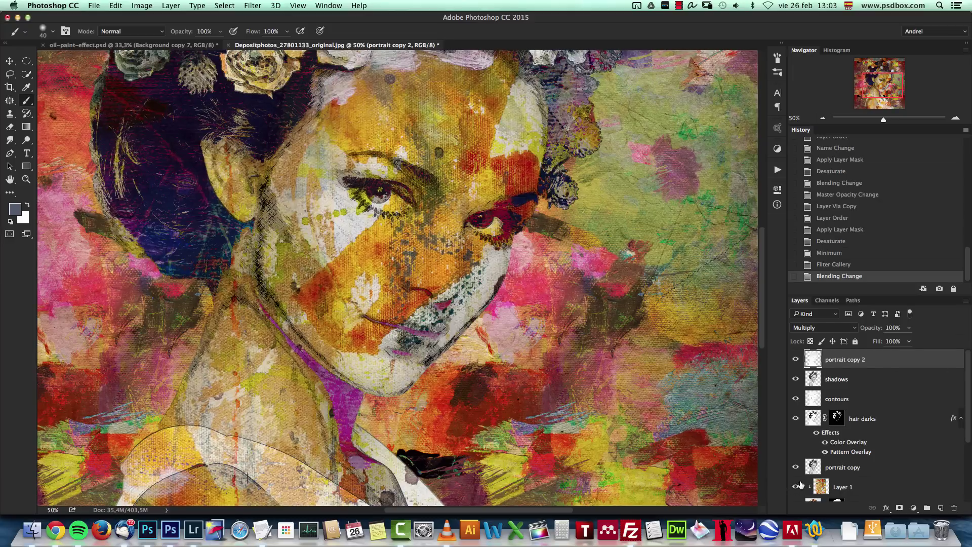
left_click(859, 484)
- Scale the Layer 1 texture to about 129% and move it left and down
left_click(823, 118)
left_click(823, 118)
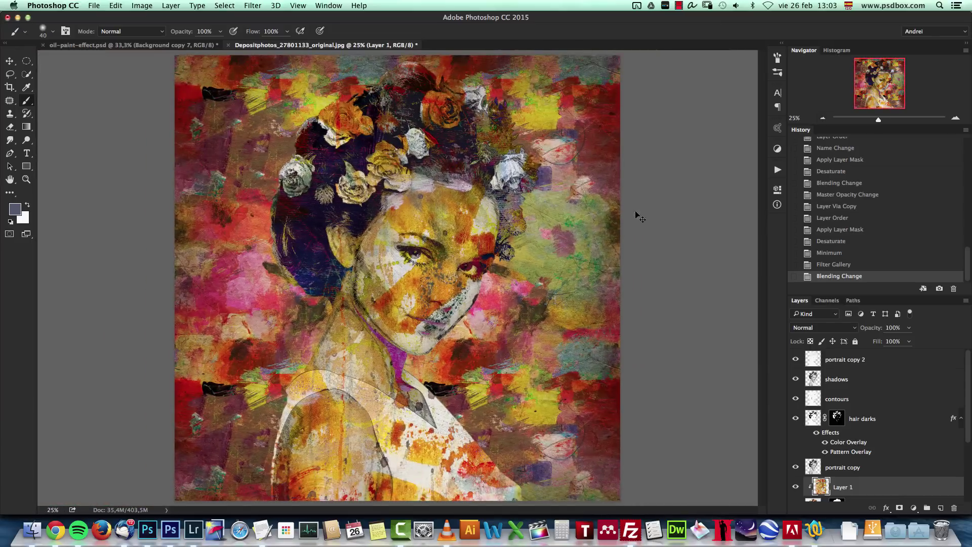
key("super+t")
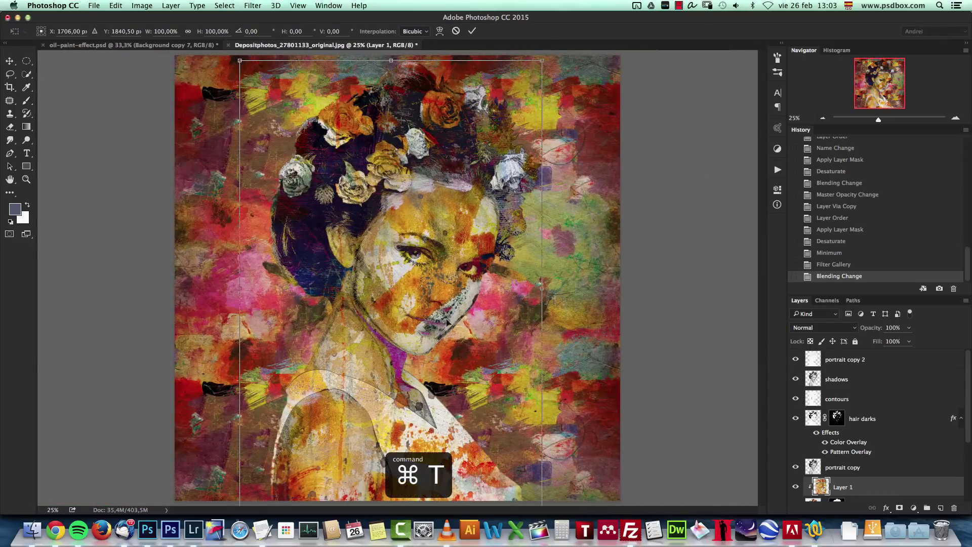
left_click_drag(542, 60, 711, 1)
left_click_drag(516, 174, 511, 278)
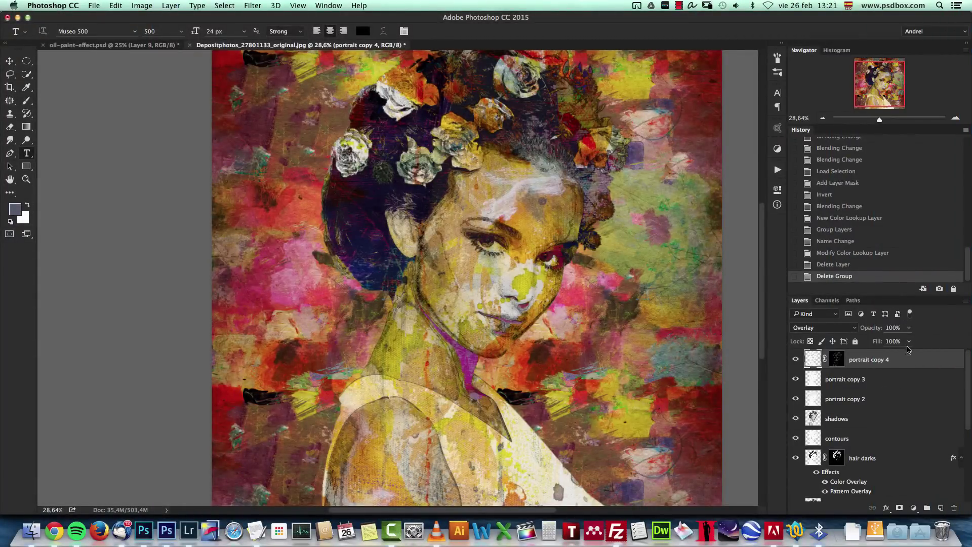
- Revert to the Blending Change state, add a Color Lookup layer and group it as 'Adjustments'
left_click(840, 207)
left_click(913, 508)
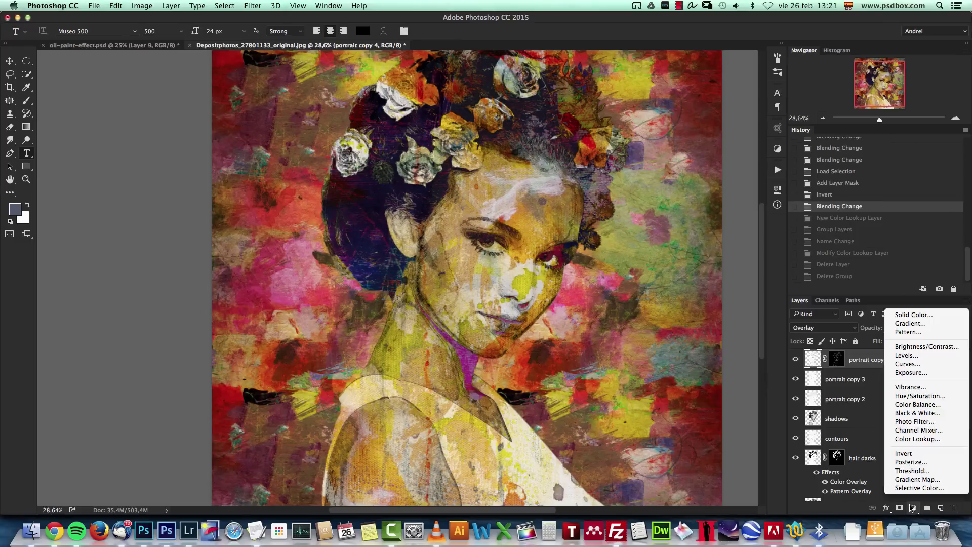
left_click(909, 439)
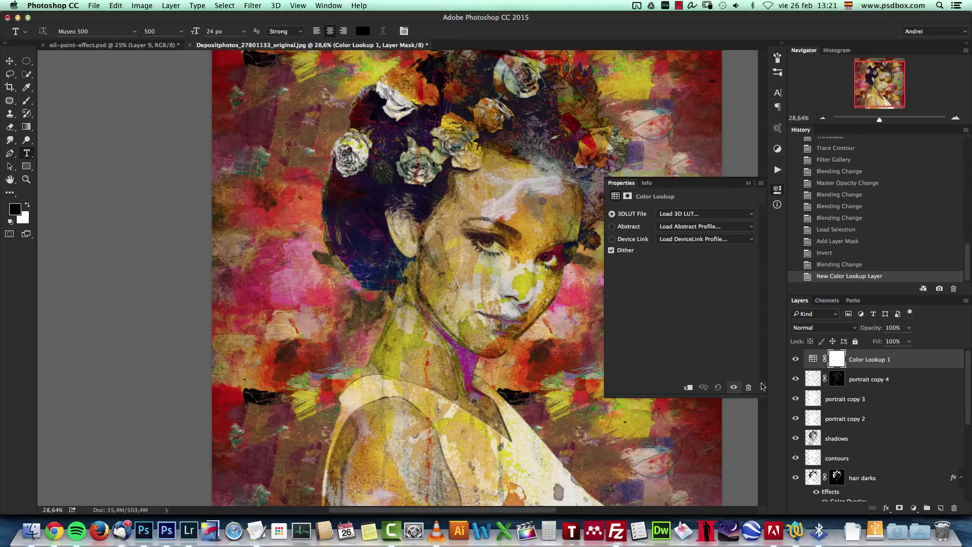
key("super+g")
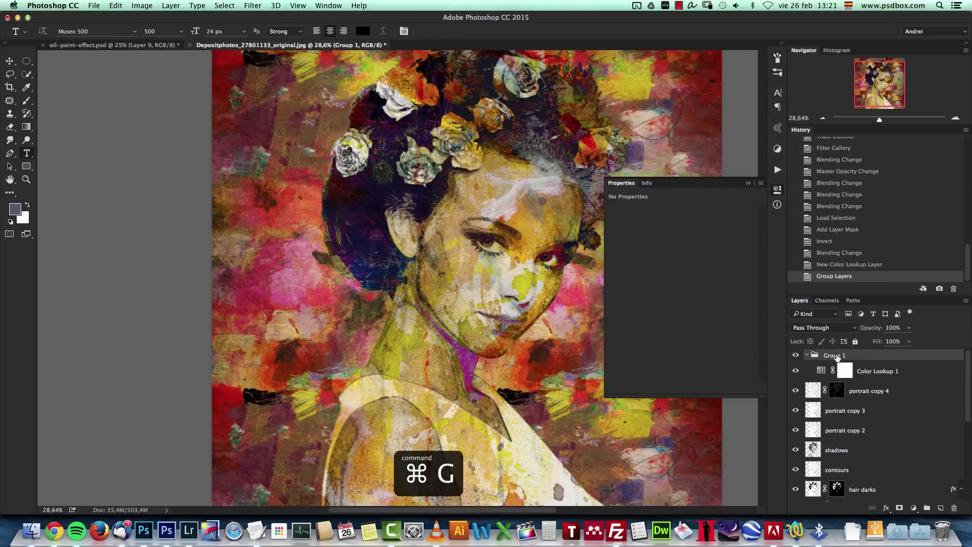
left_click(824, 369)
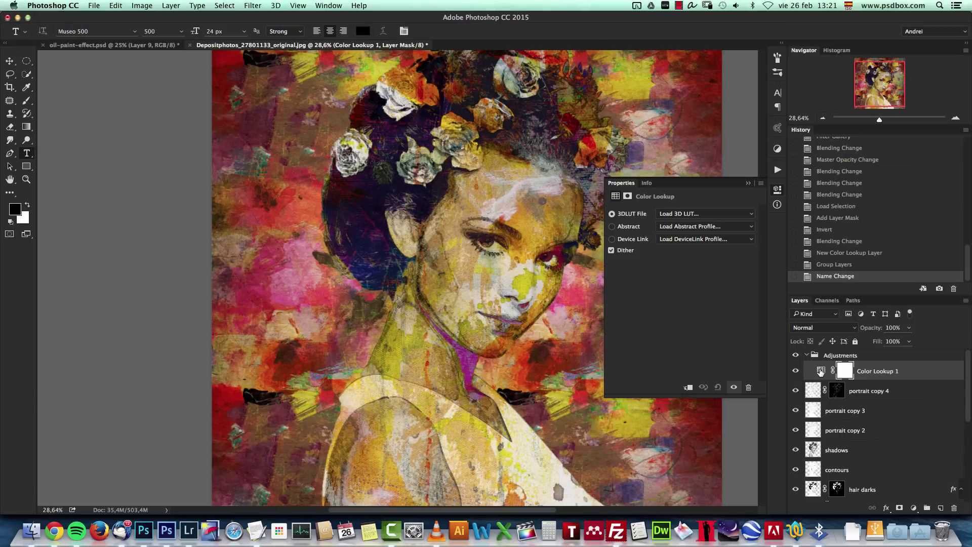
- Set the Color Lookup to Abstract: Cobalt-Carmine at 27% opacity
left_click(821, 371)
left_click(704, 227)
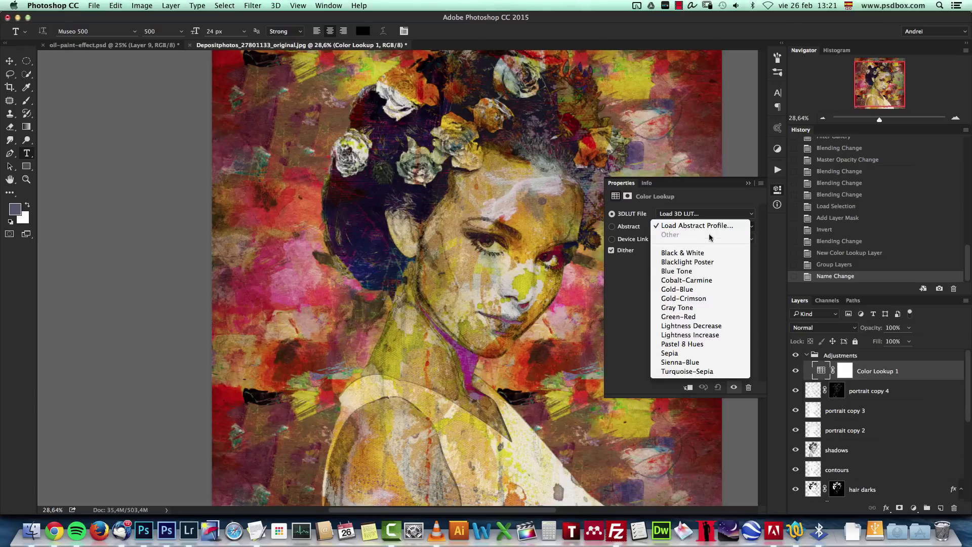
left_click(708, 280)
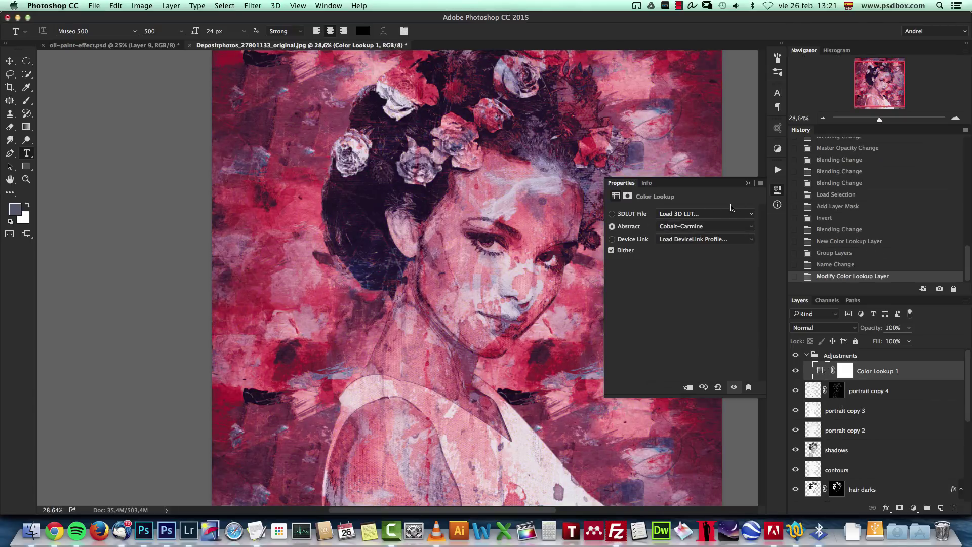
left_click(747, 185)
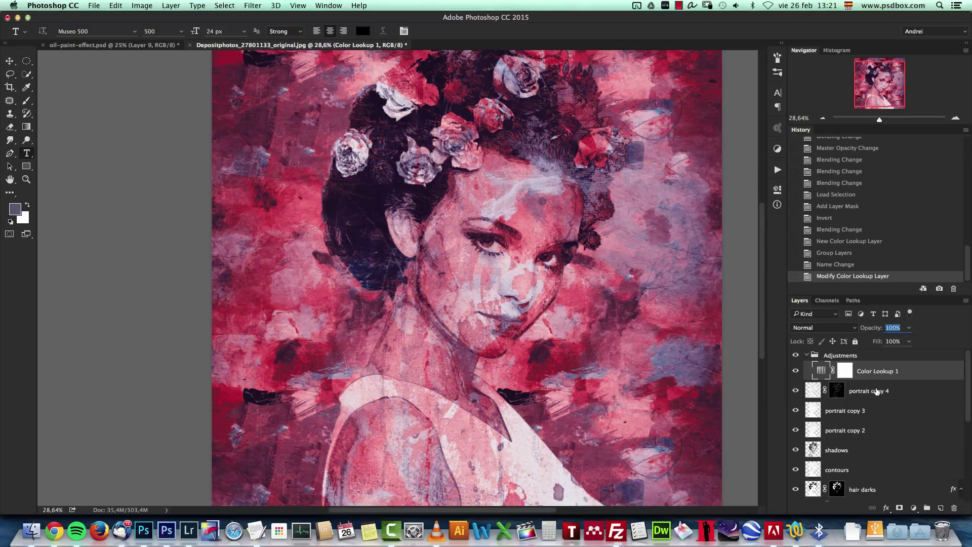
type("27")
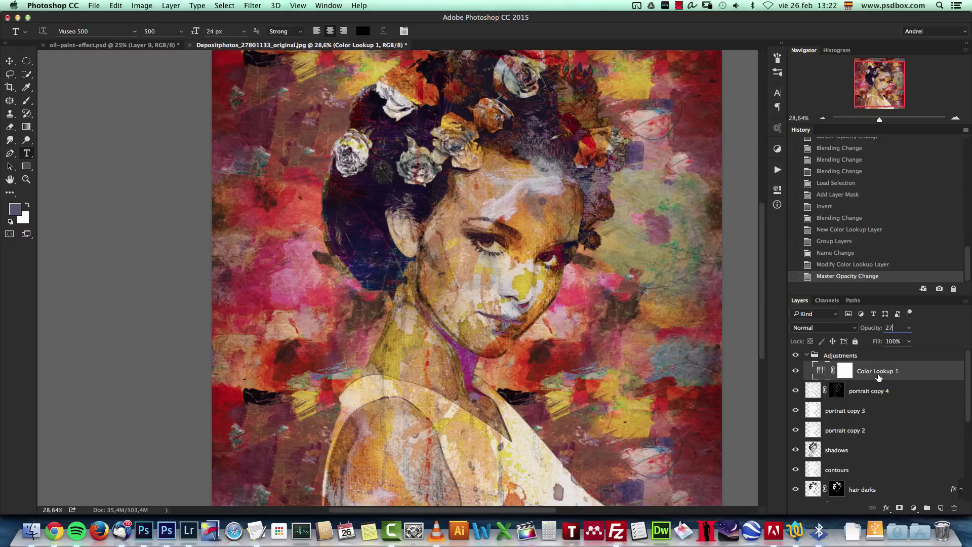
- Add a Solid Color fill layer in dark purple
left_click(915, 507)
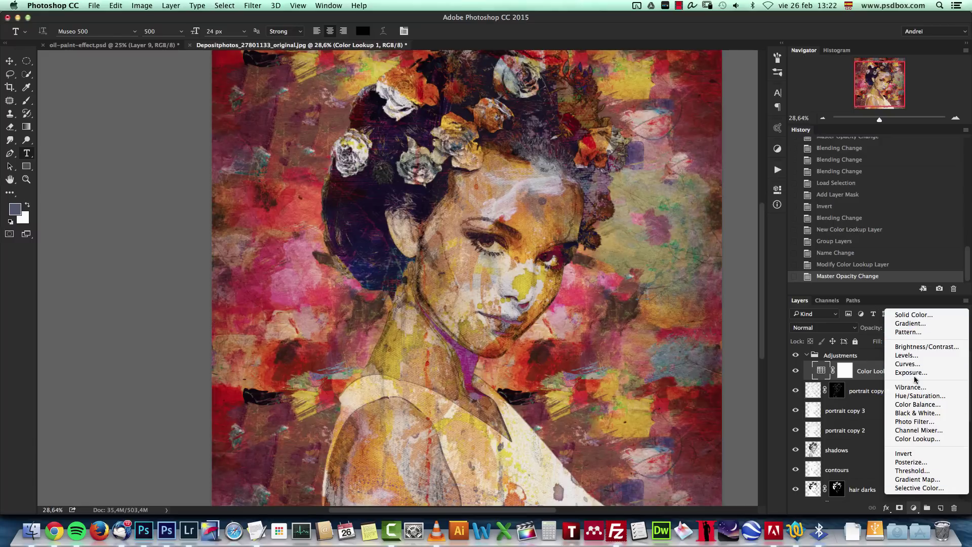
left_click(917, 314)
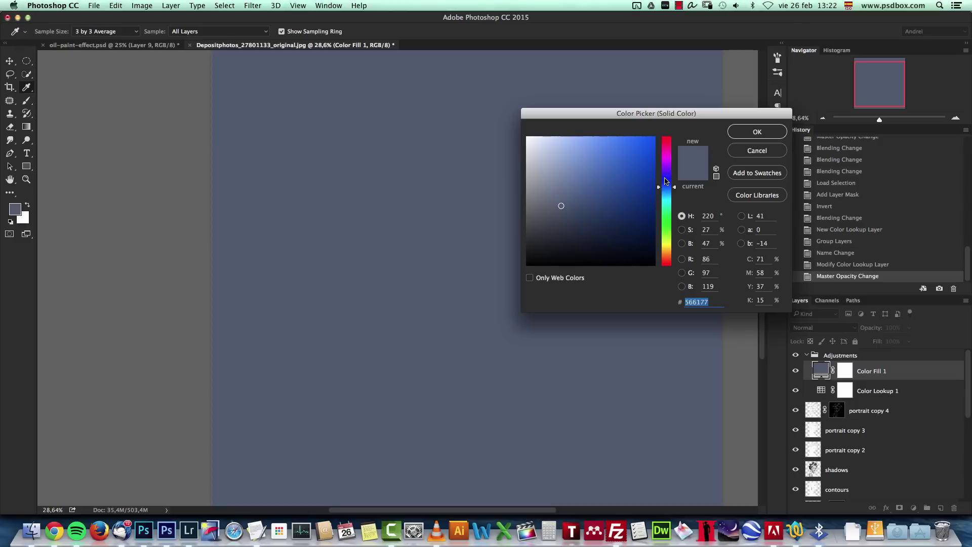
mouse_move(666, 180)
left_mouse_down()
mouse_move(618, 217)
mouse_move(624, 234)
left_mouse_up()
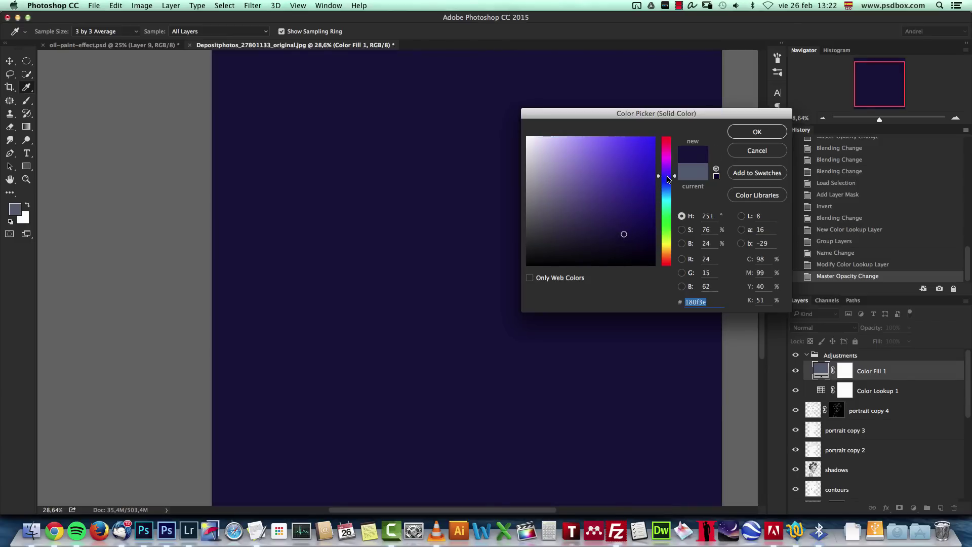
left_click(628, 245)
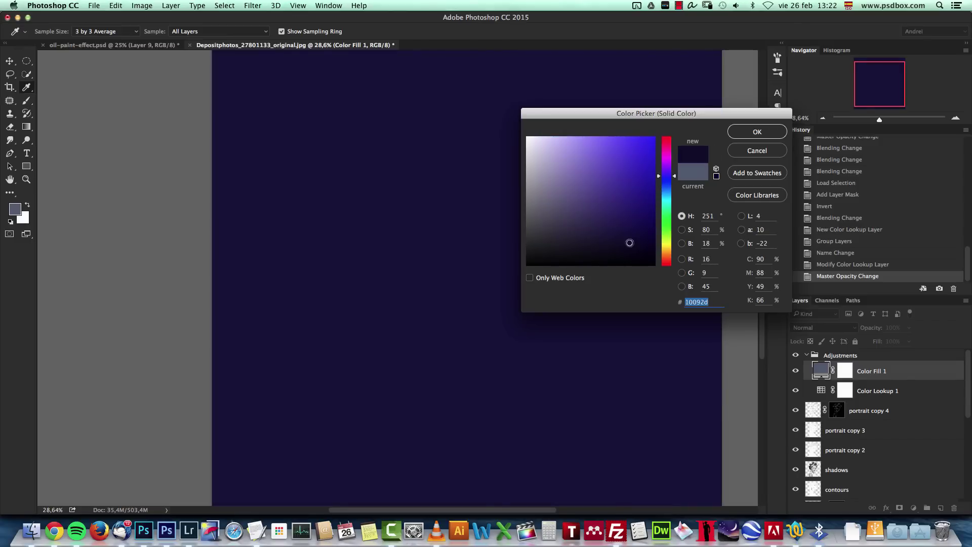
left_click(742, 135)
key("t")
- Blend the fill layer in Exclusion mode and darken its colour to near-black
left_click(823, 328)
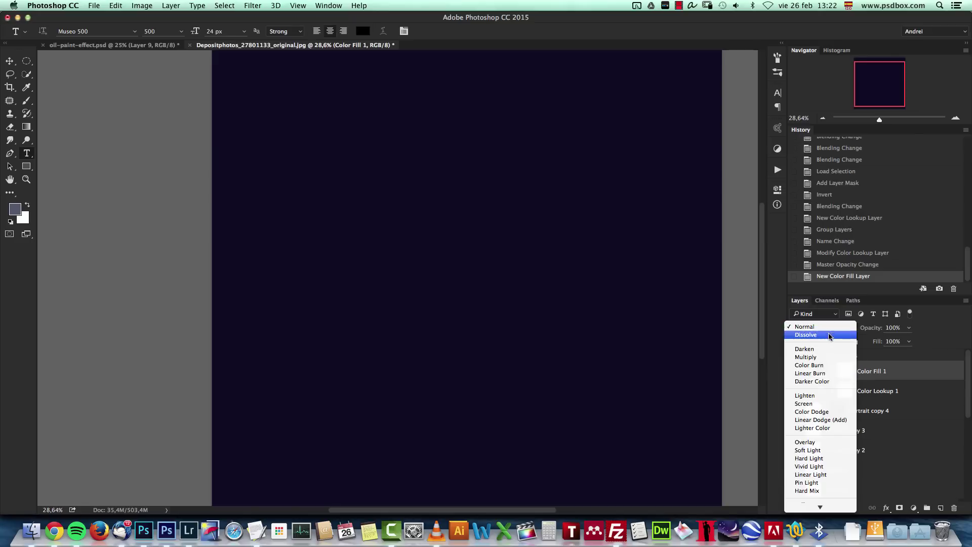
left_click(815, 456)
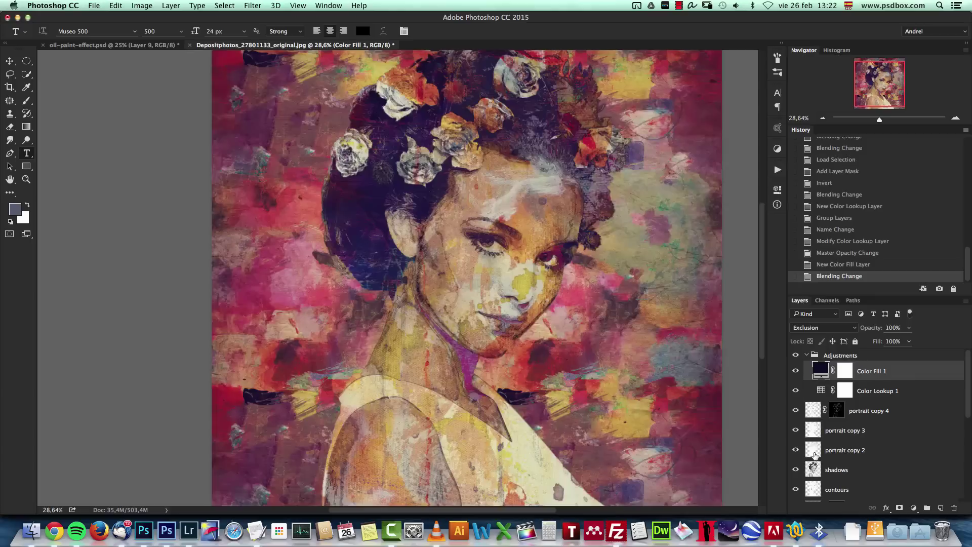
double_click(821, 370)
left_click(644, 247)
left_click(641, 249)
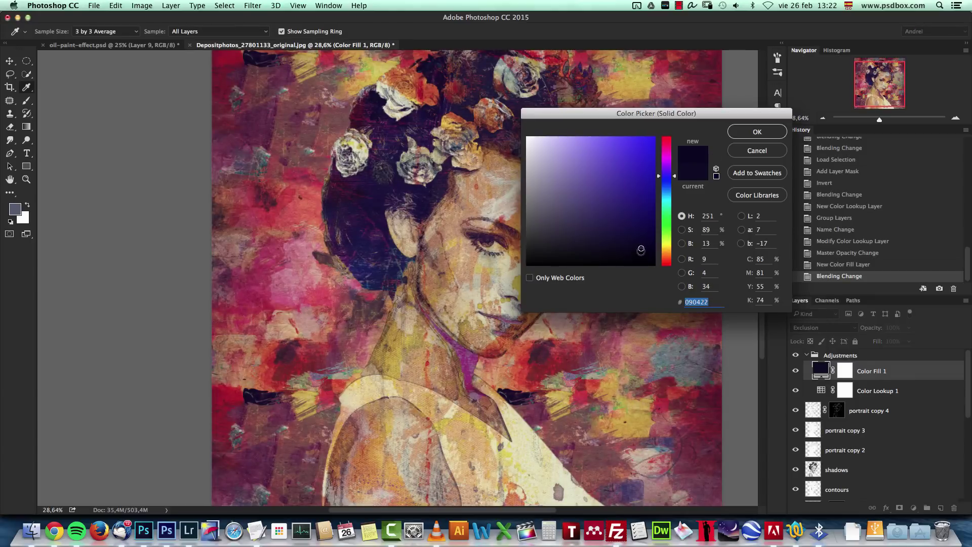
left_click_drag(641, 249, 641, 251)
left_click(758, 132)
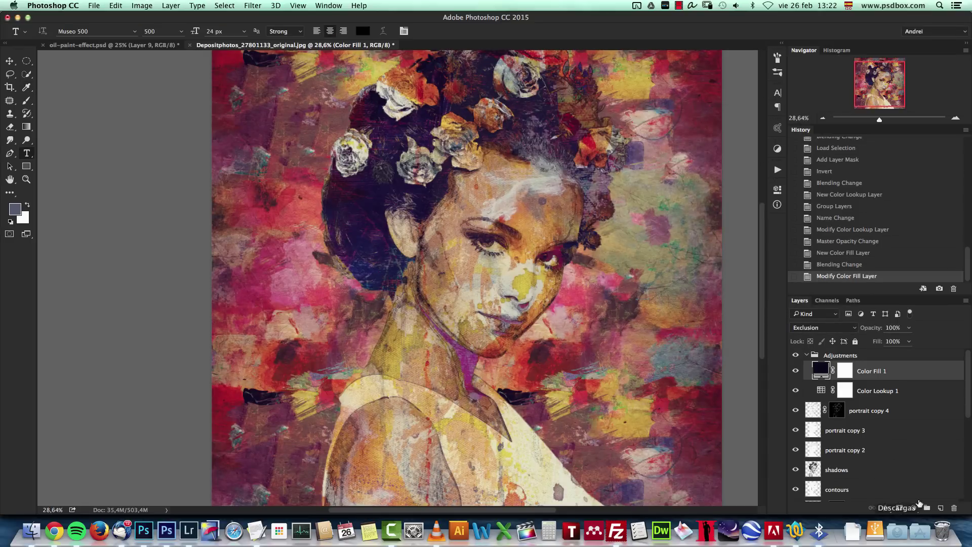
- Add a Curves layer with a gentle S-curve, lowering shadows and lifting highlights
left_click(914, 508)
left_click(907, 364)
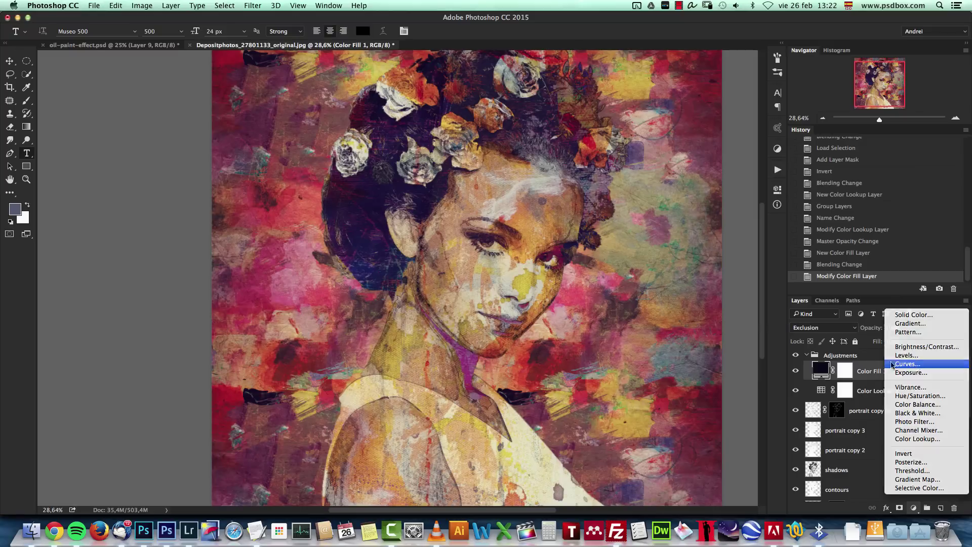
left_click_drag(661, 338, 653, 337)
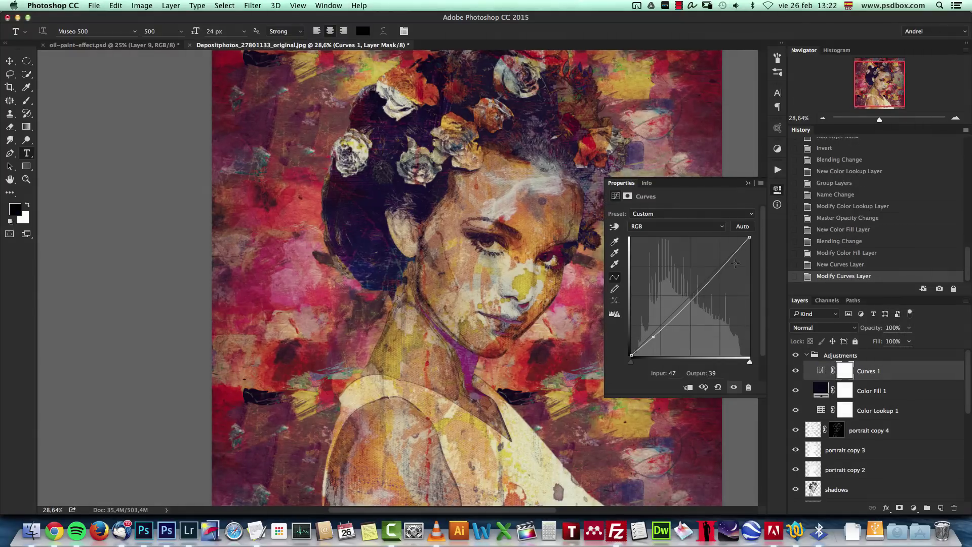
left_click_drag(716, 271, 713, 269)
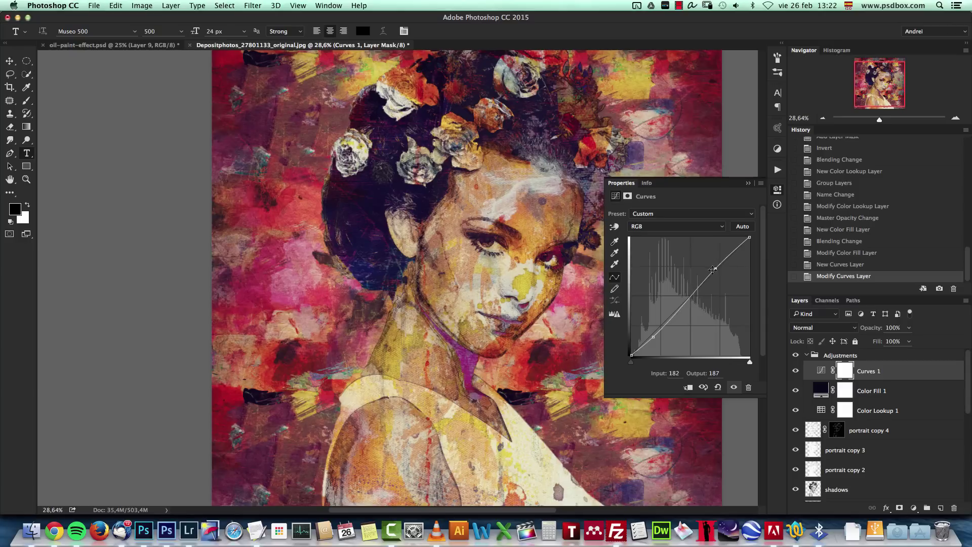
left_click(749, 183)
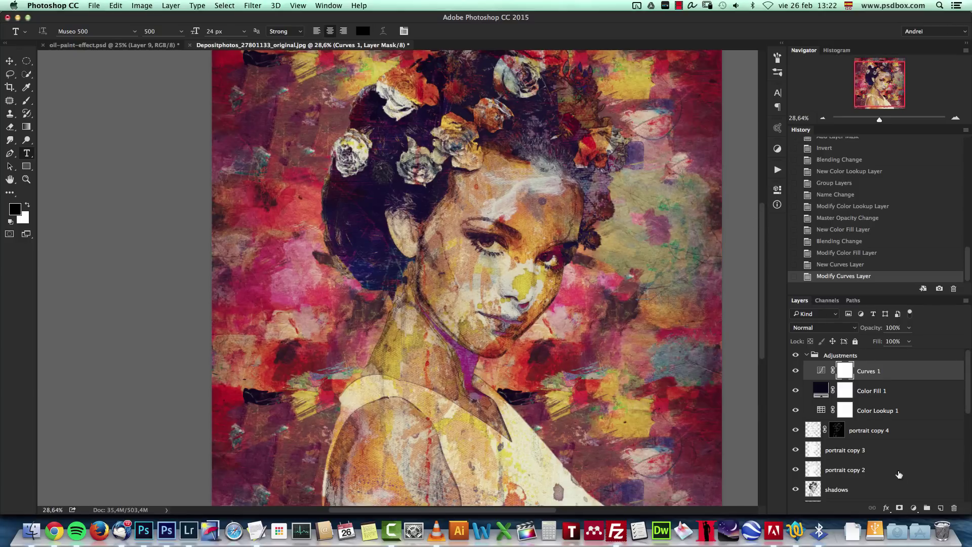
- Add a Gradient Map layer and load the Photographic Toning gradient presets
left_click(914, 508)
left_click(918, 485)
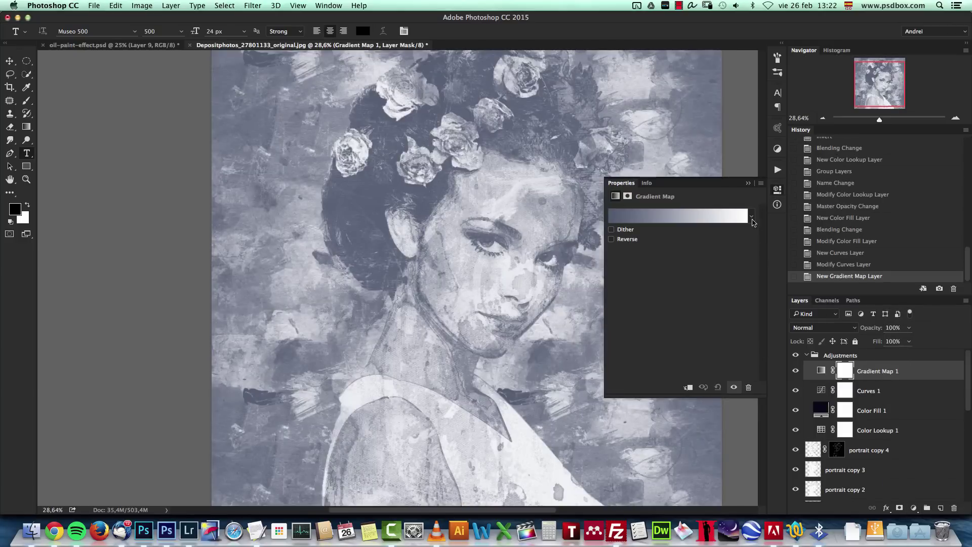
left_click(751, 216)
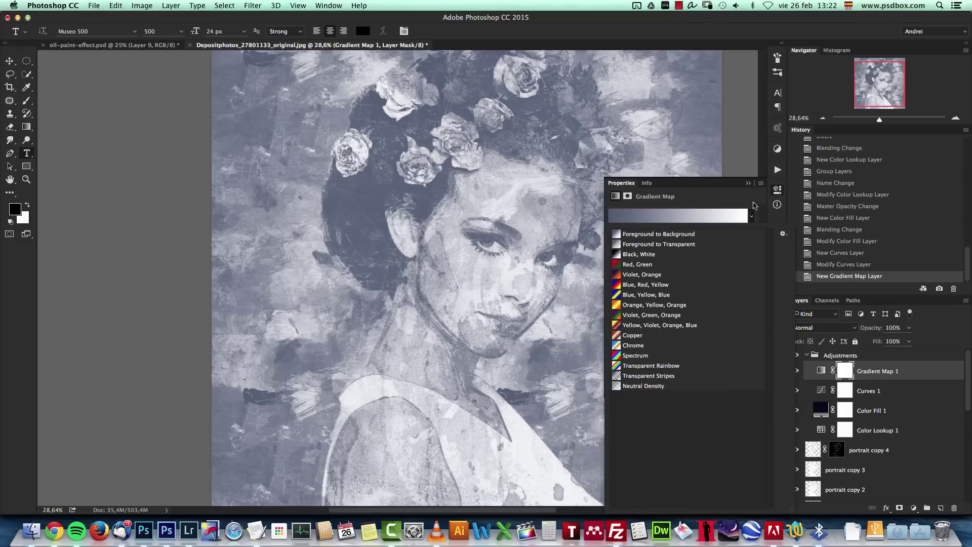
left_click(754, 205)
left_click(748, 213)
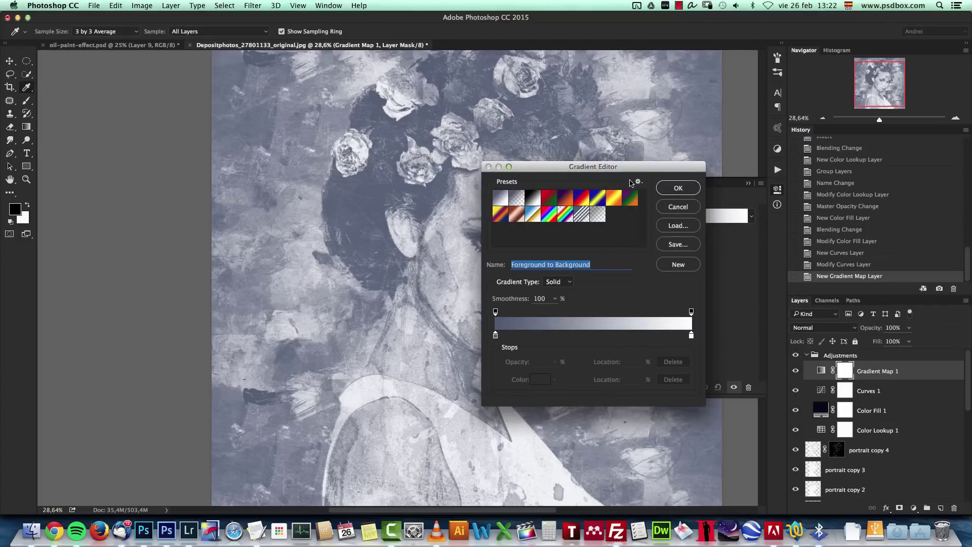
left_click(638, 181)
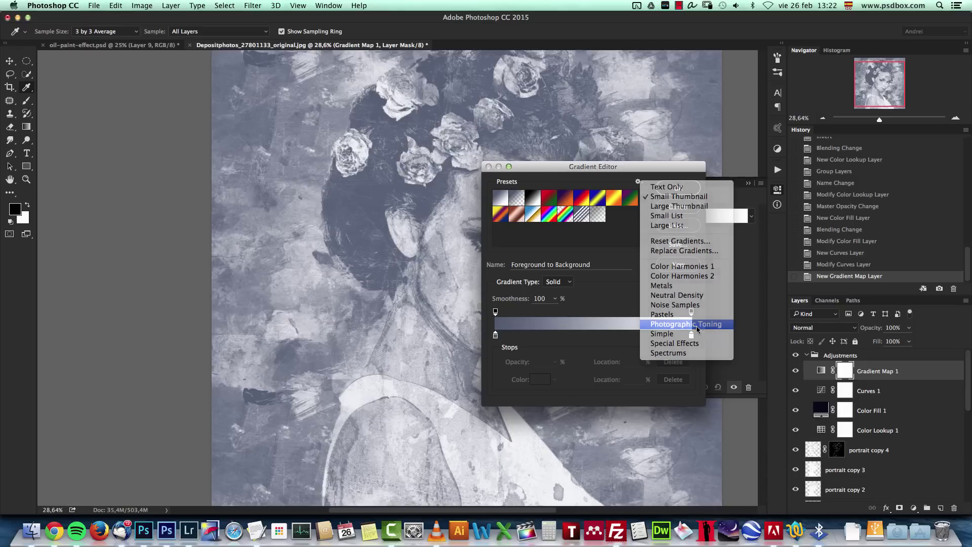
left_click(697, 325)
left_click(568, 181)
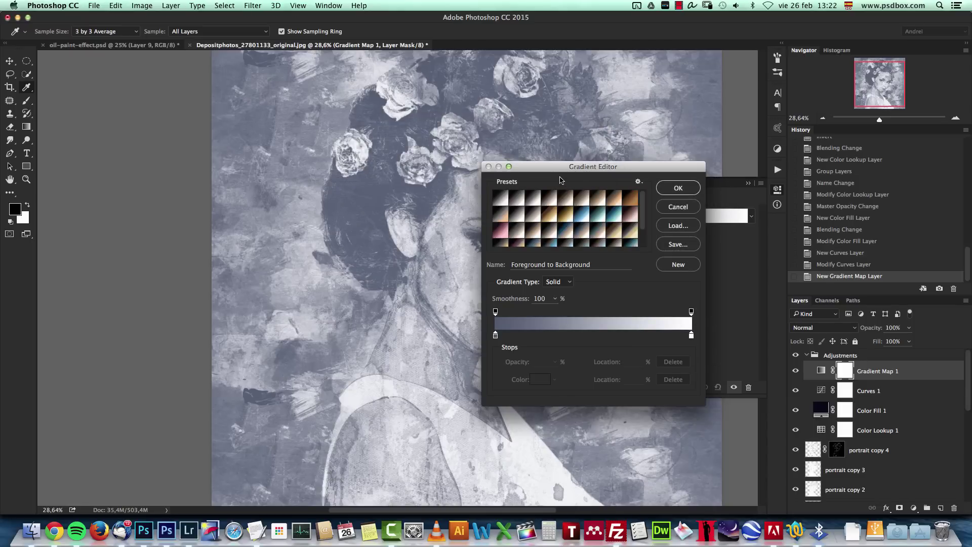
- Apply the Gold 1 gradient to the gradient map
left_click(638, 181)
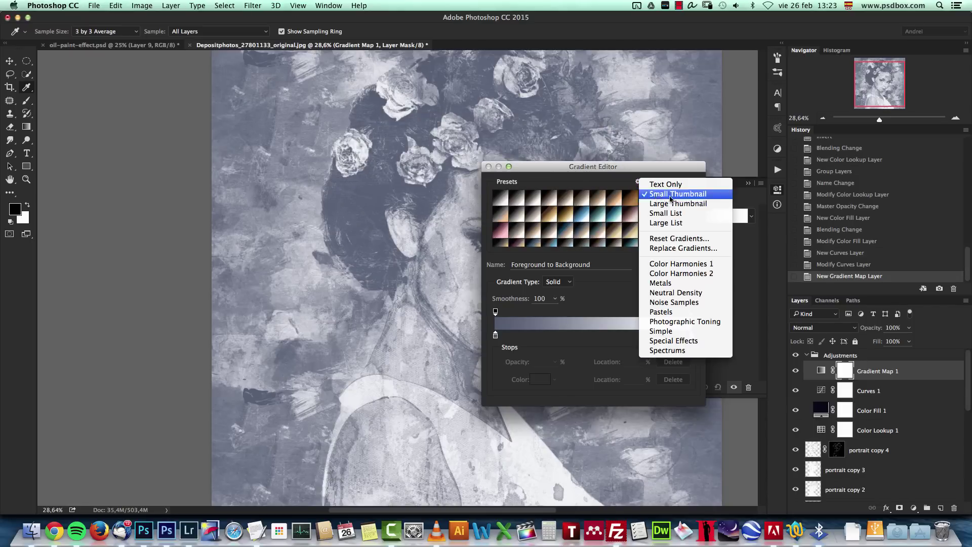
left_click(680, 225)
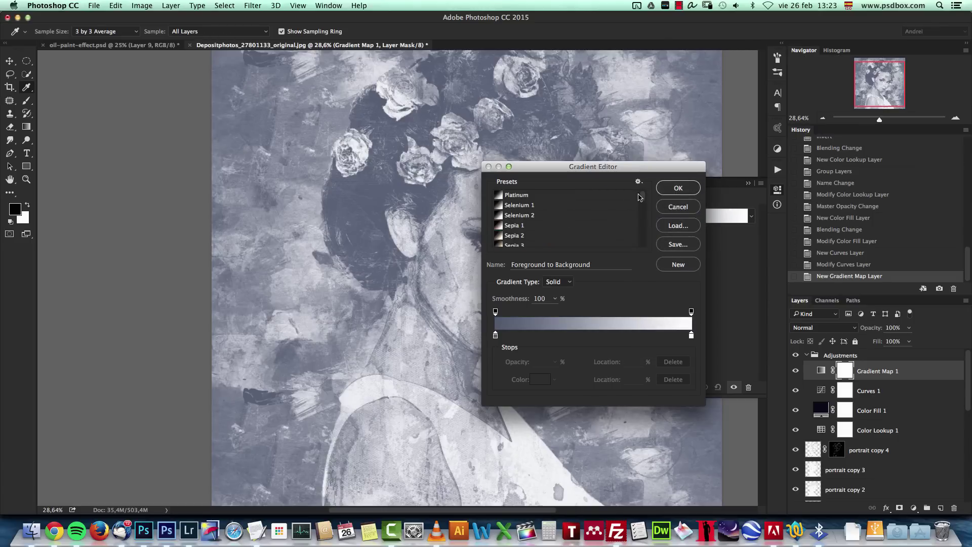
scroll(550, 238, "down", 5)
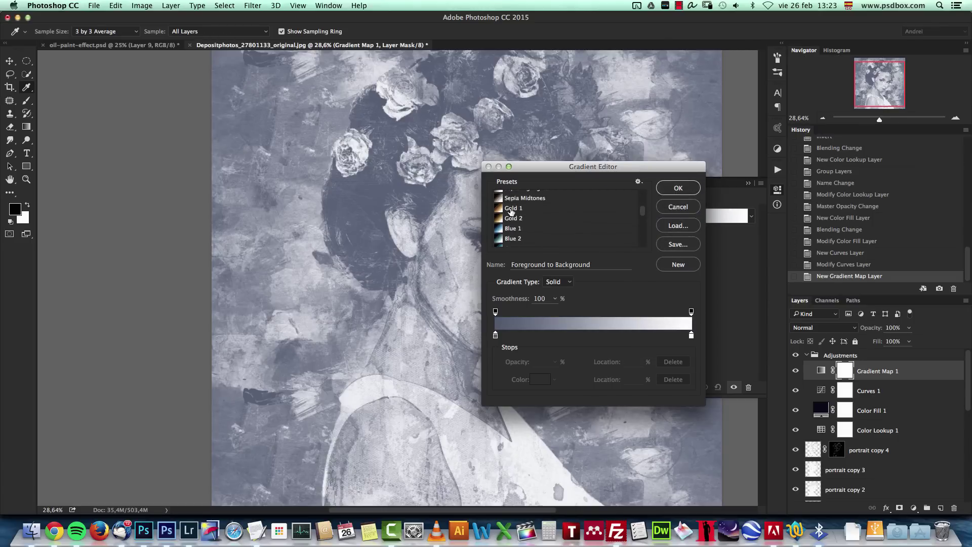
left_click(512, 209)
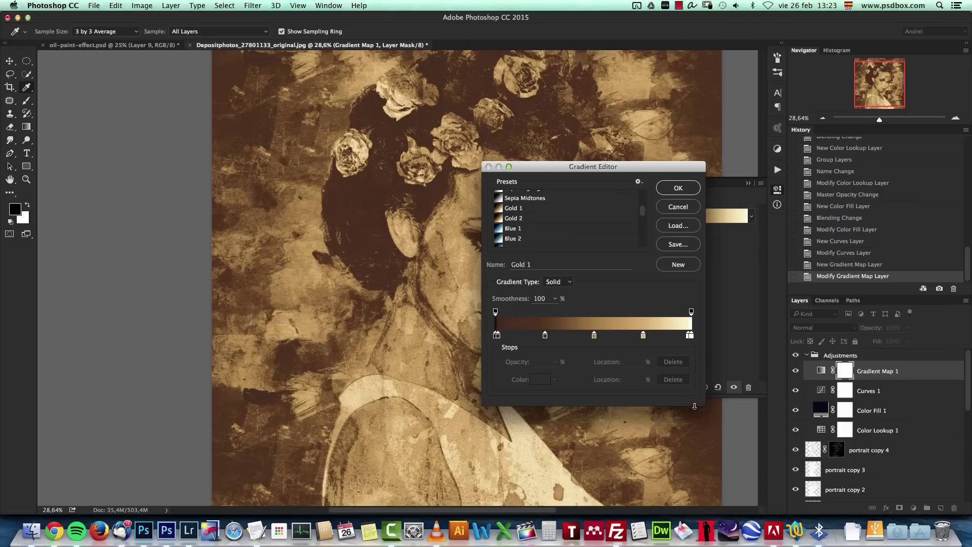
left_click_drag(694, 406, 696, 498)
left_click(679, 188)
key("t")
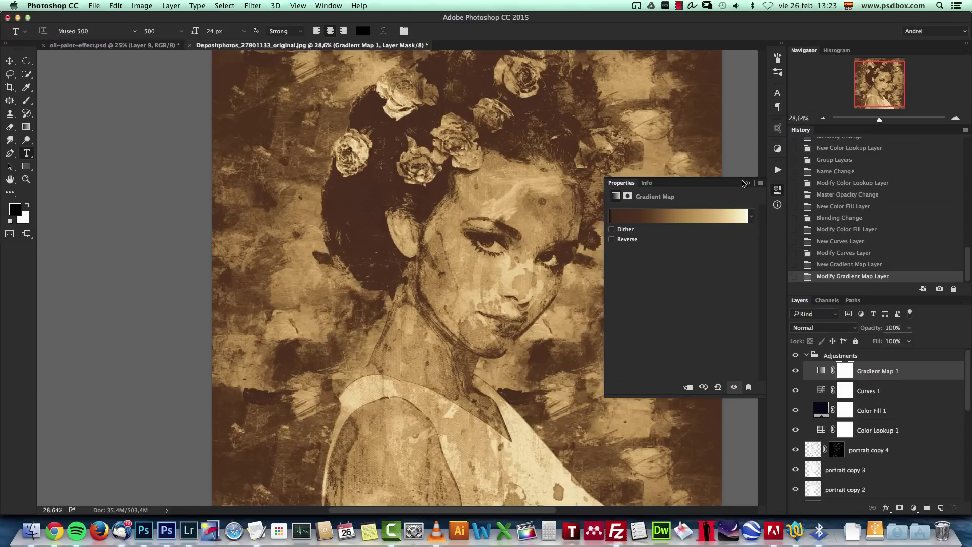
left_click(748, 183)
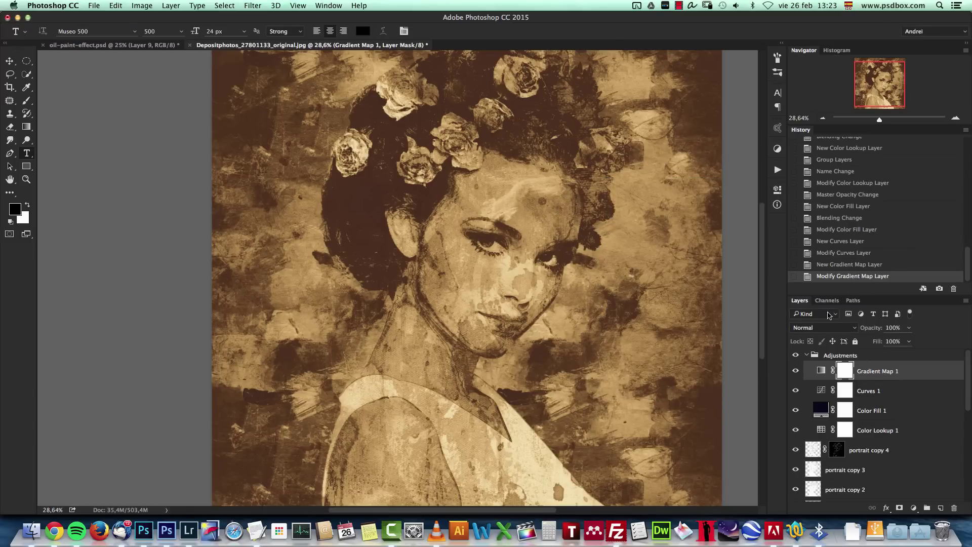
- Set Gradient Map 1 to Hue blend mode at 50% opacity
left_click(820, 329)
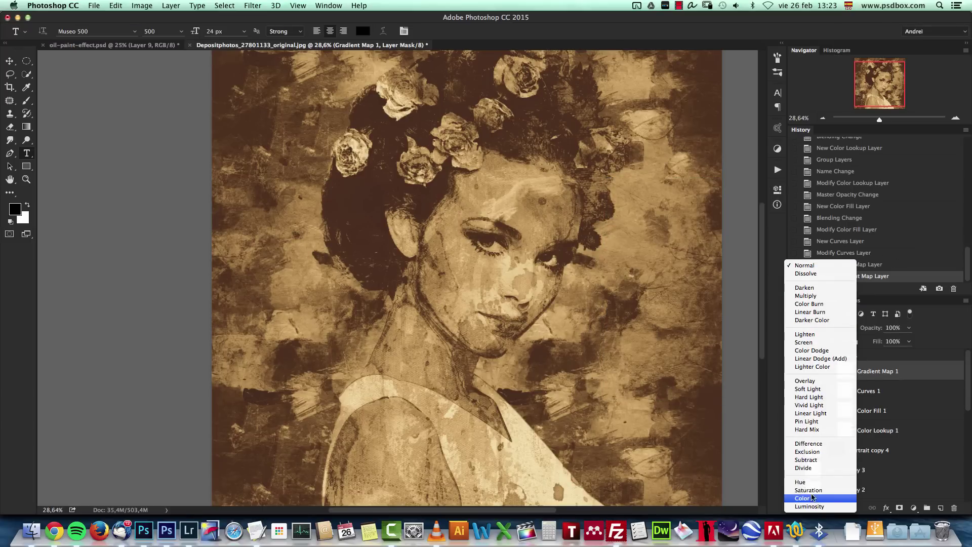
left_click(807, 483)
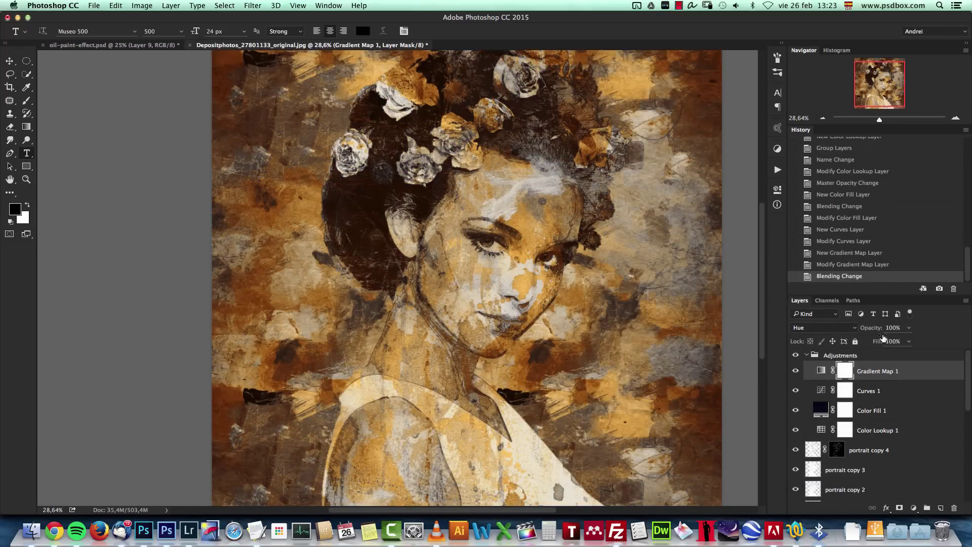
left_click(906, 328)
left_click(902, 328)
type("50")
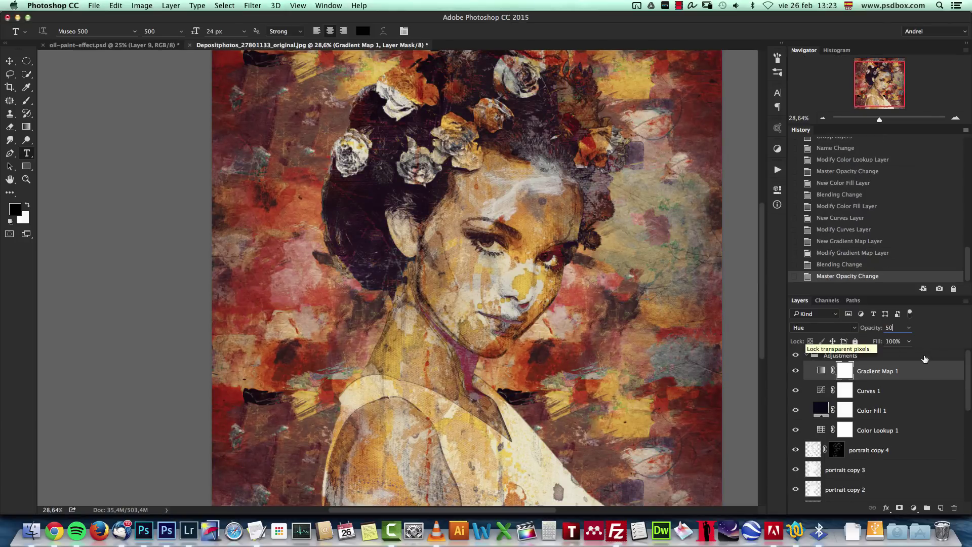
left_click(930, 375)
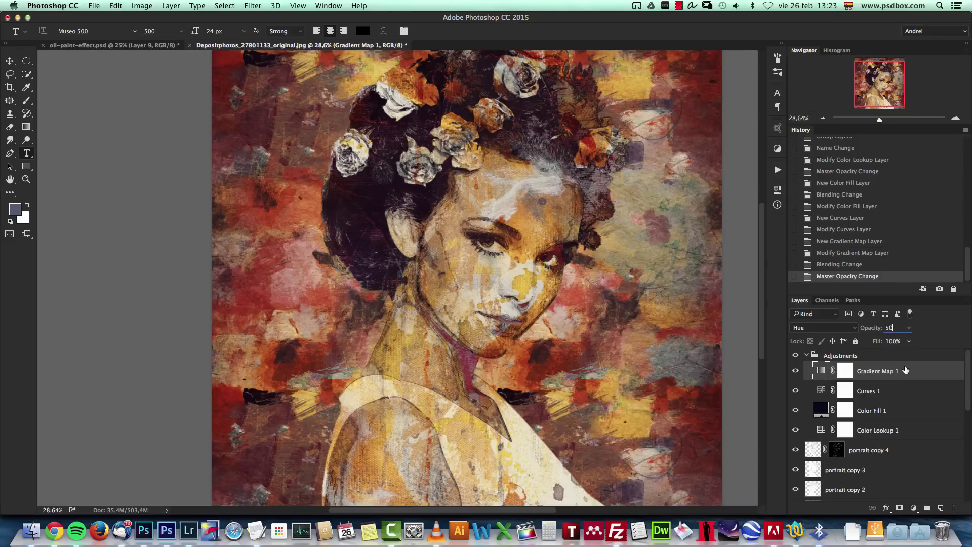
- Add a second Gradient Map using the Sepia-Blue 1 gradient
left_click(914, 507)
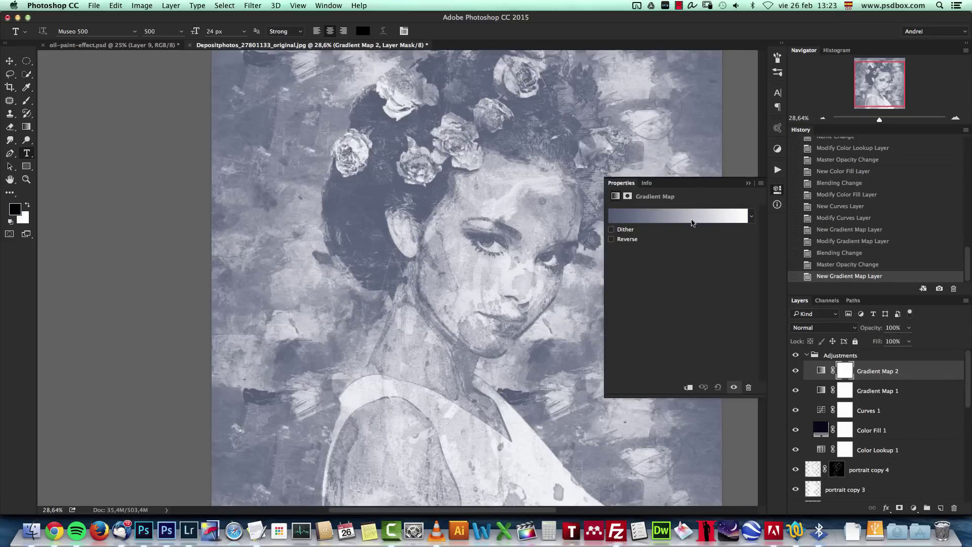
left_click(692, 216)
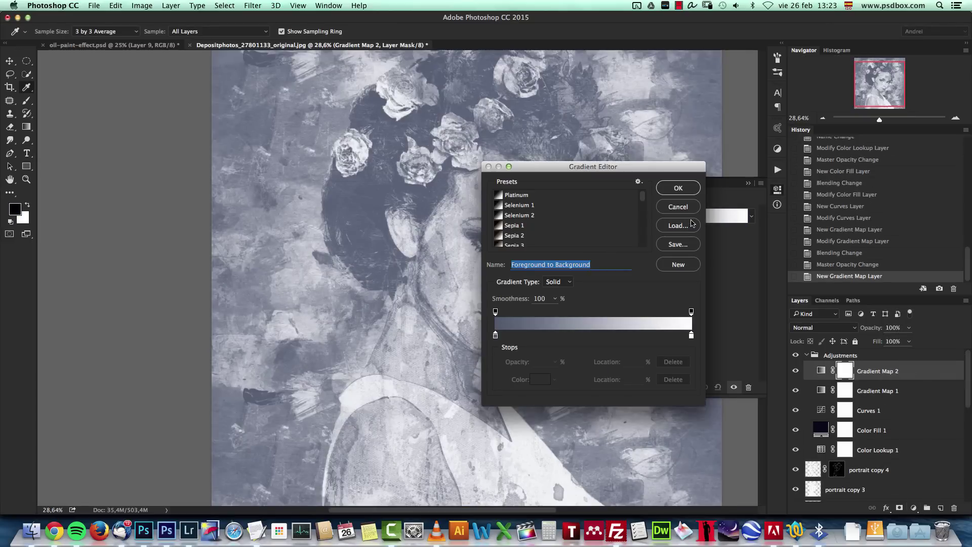
scroll(641, 201, "down", 3)
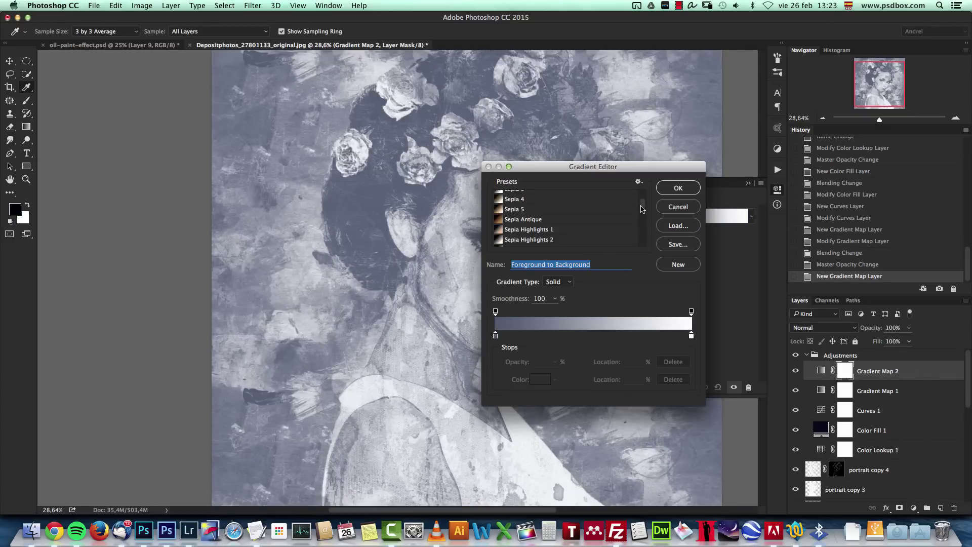
left_click_drag(642, 202, 639, 232)
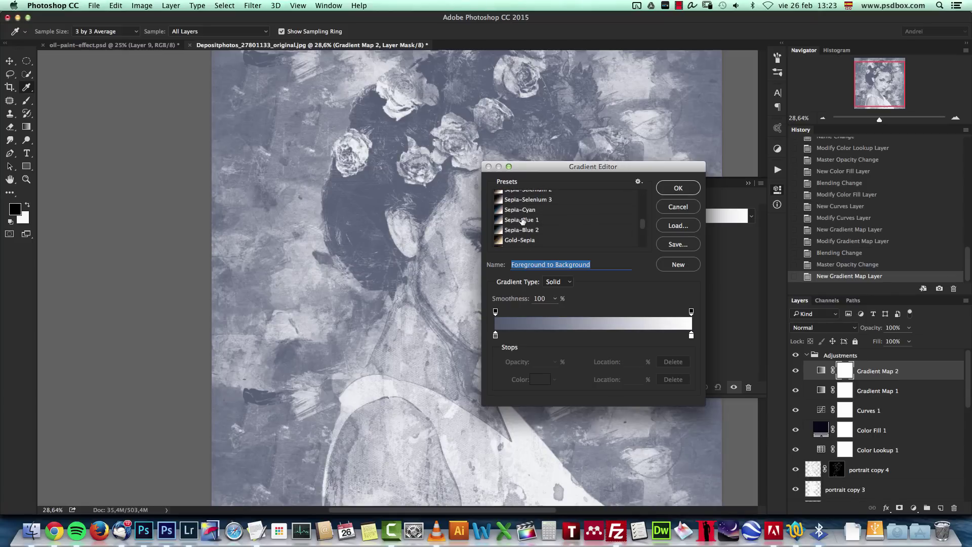
left_click(523, 221)
left_click(690, 188)
key("t")
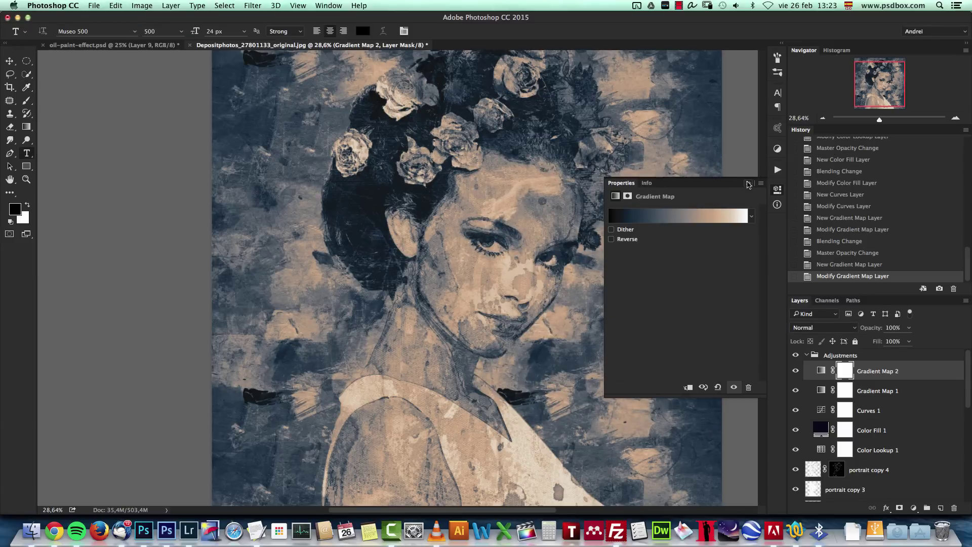
- Set Gradient Map 2 to 57% opacity with Hue blend mode
left_click(901, 329)
type("57")
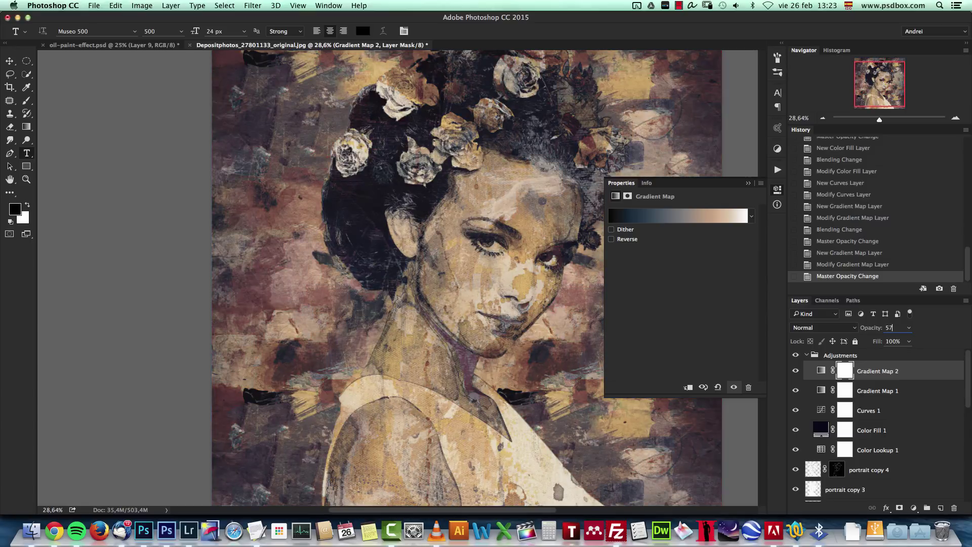
left_click(835, 329)
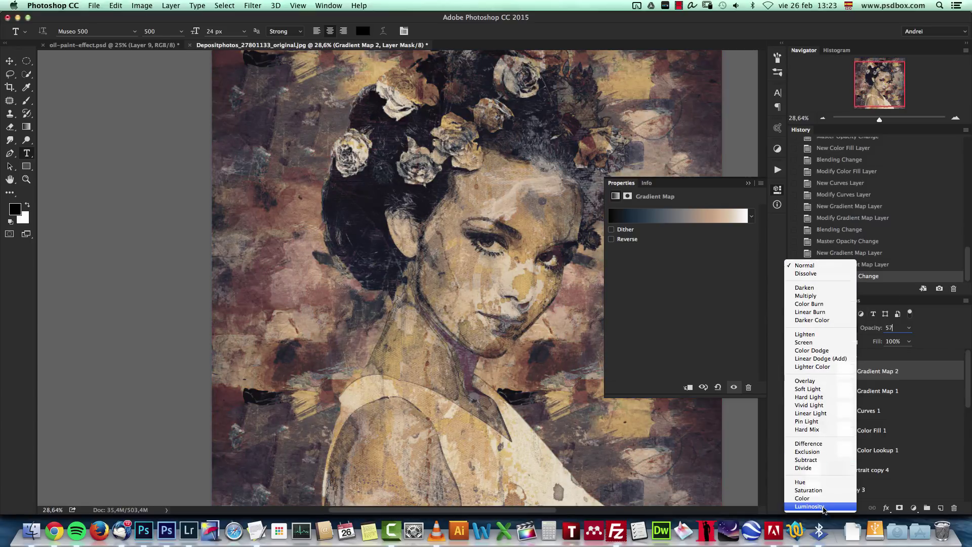
left_click(816, 481)
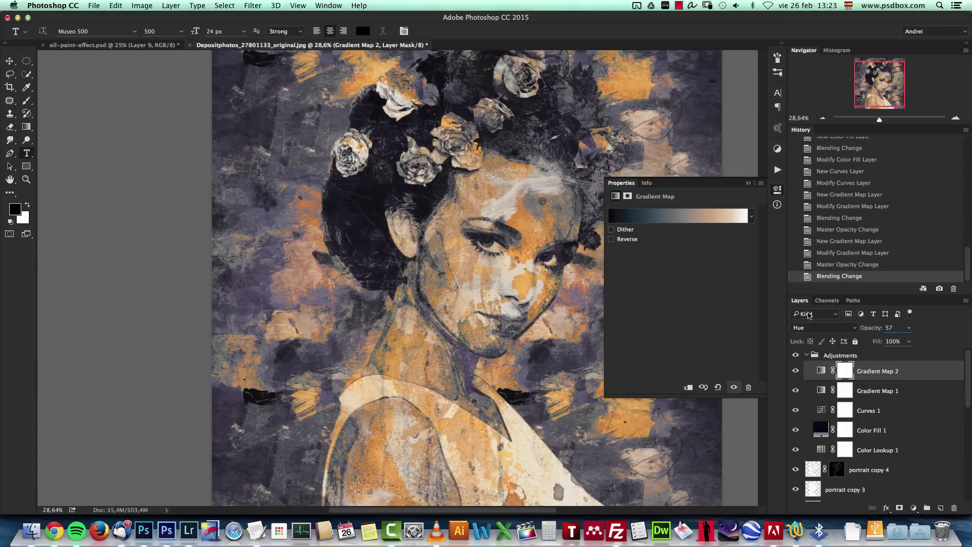
left_click(748, 183)
- Toggle Gradient Map 2 on and off to compare, leaving it hidden
left_click(796, 371)
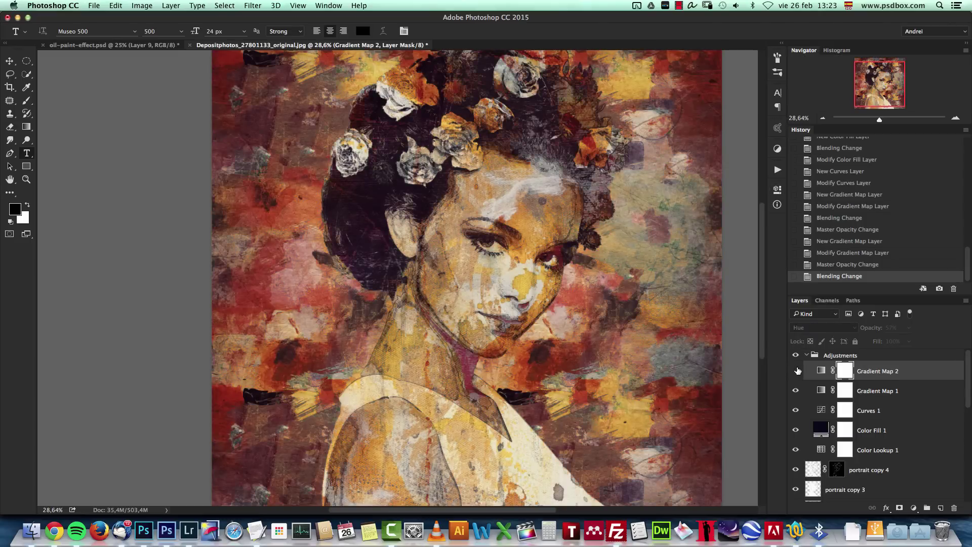
left_click(796, 371)
left_click(796, 371)
left_click(796, 371)
left_click(796, 371)
- Collapse the Adjustments group and stamp all visible layers into a new top layer
left_click(807, 355)
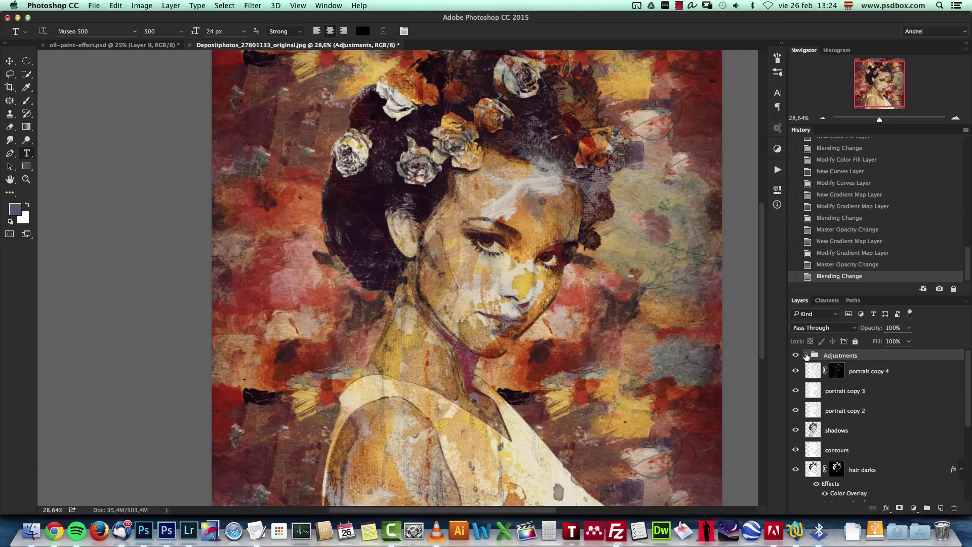
key("super+alt+shift+e")
key("Delete")
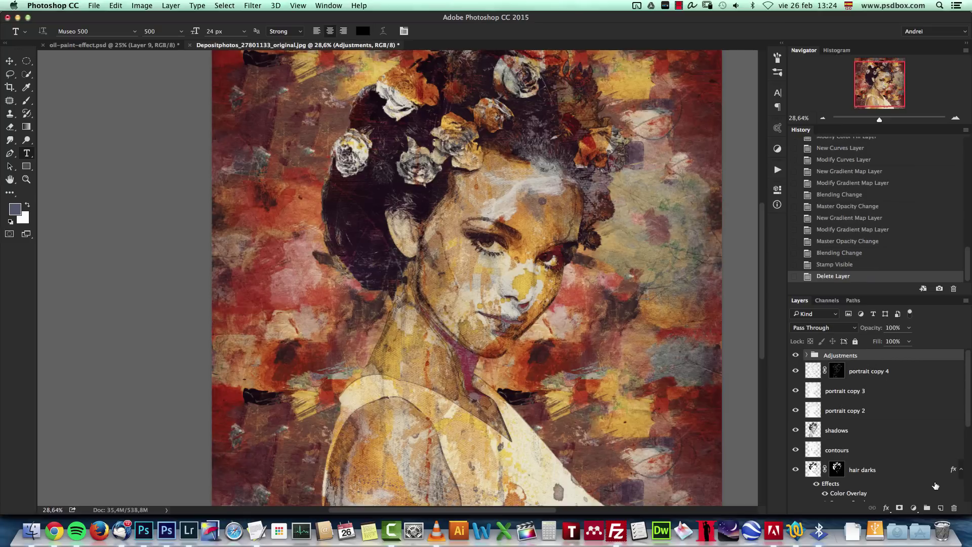
key("super+alt+shift+e")
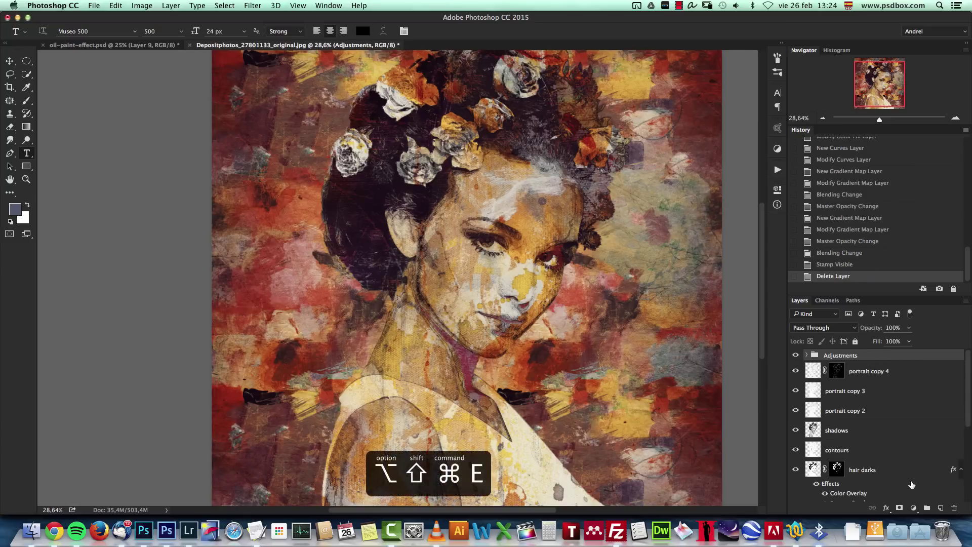